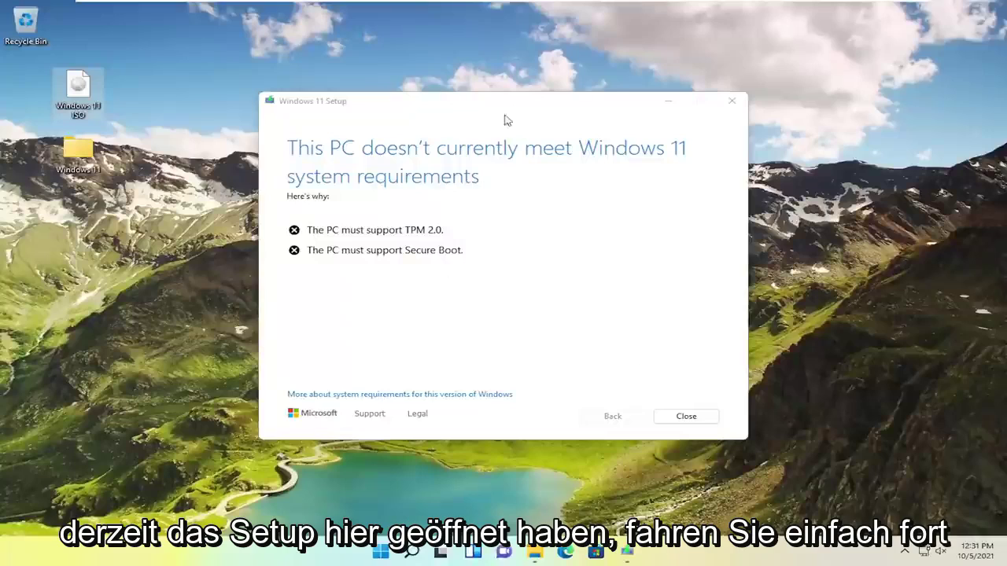
Close Windows 11 Setup, delete everything inside the desktop's Windows 11 folder, and close the folder window
click(732, 101)
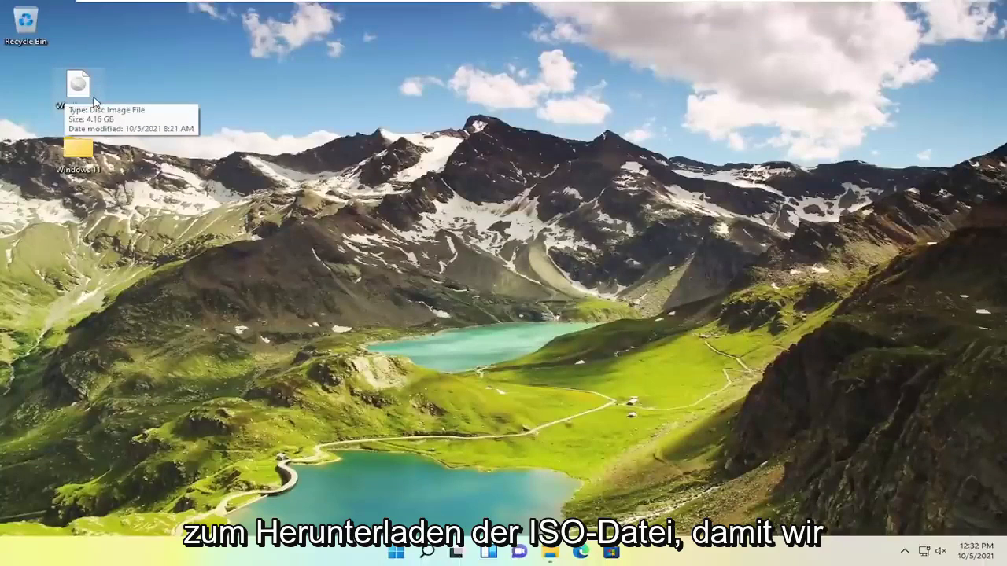
double_click(79, 153)
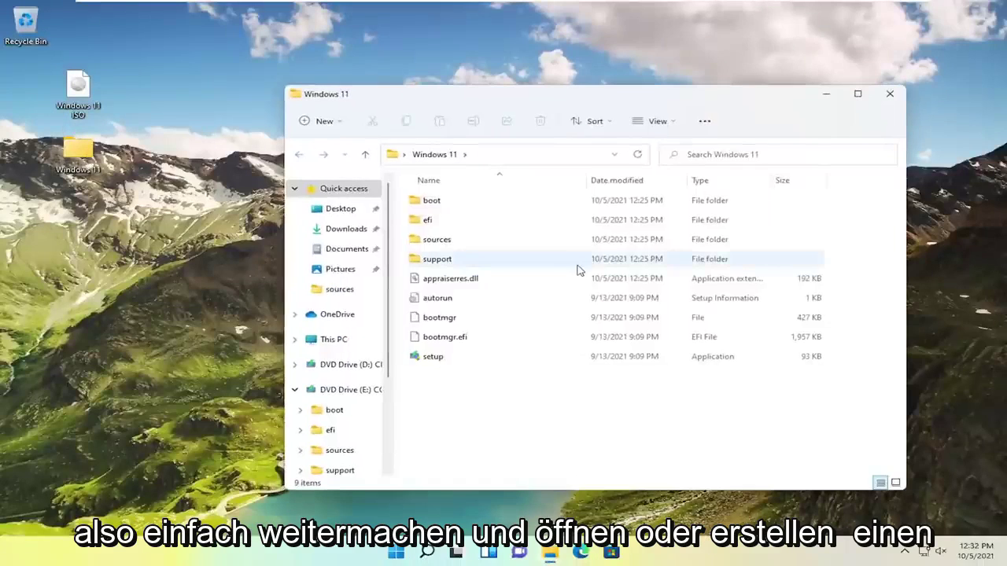
key(ctrl+a)
key(Delete)
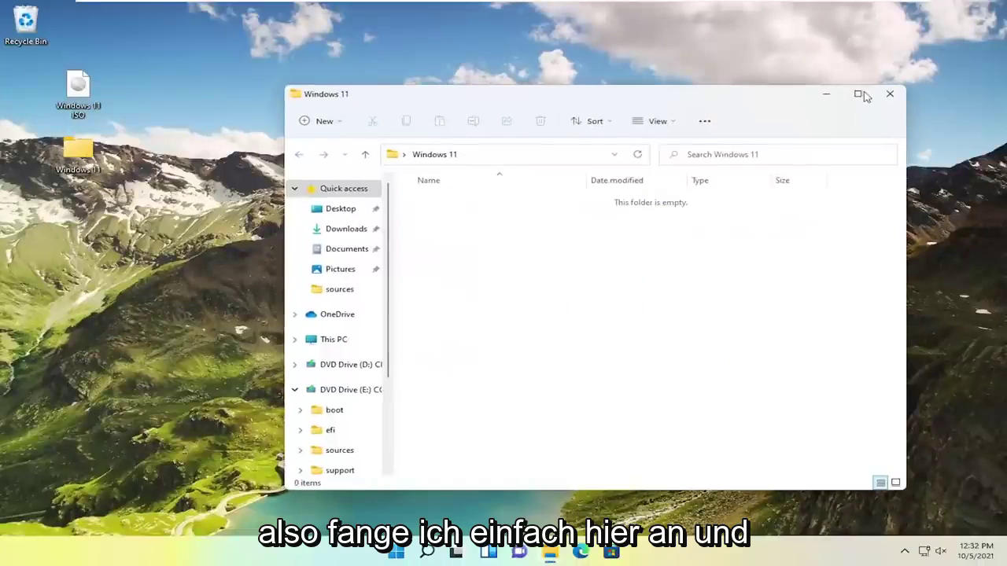
click(859, 94)
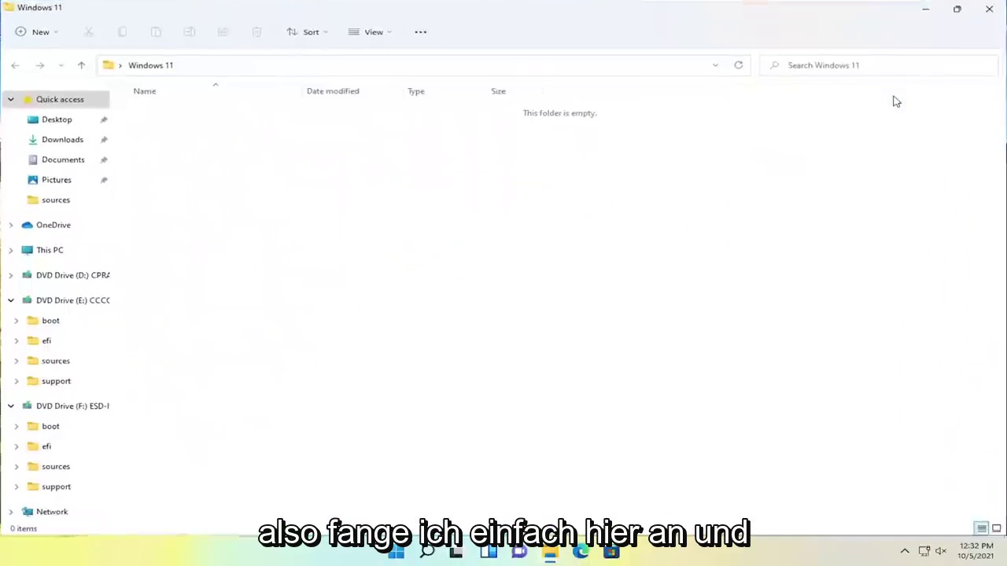
click(1001, 6)
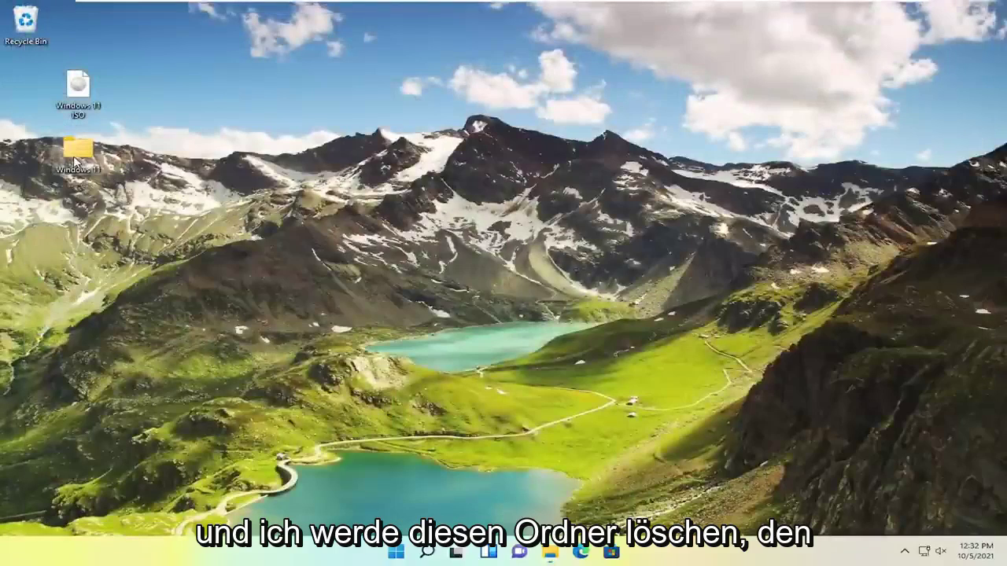
Delete the Windows 11 folder from the desktop and move the Windows 11 ISO file away from the desktop's edge
click(76, 157)
key(Delete)
drag(76, 87, 181, 87)
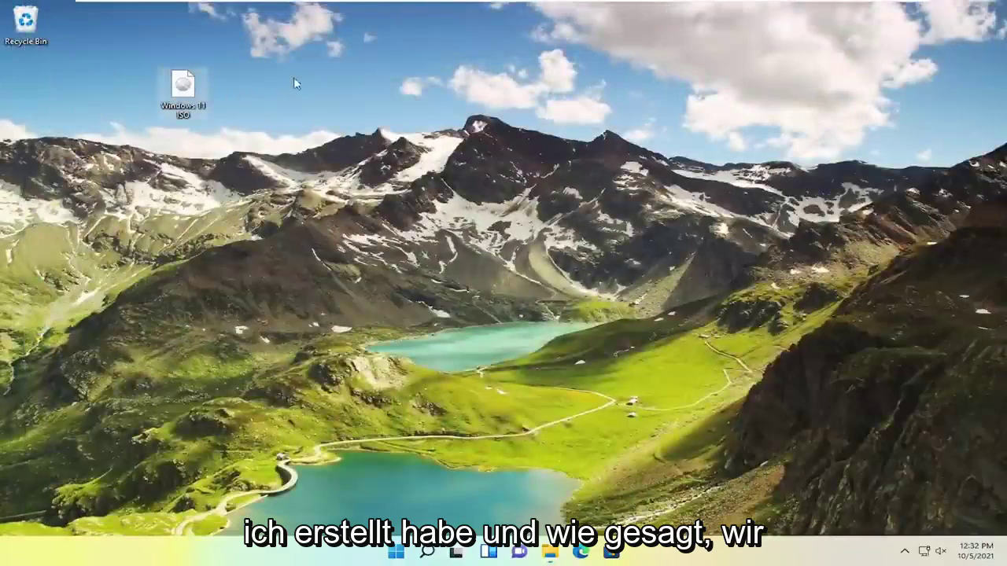
drag(140, 49, 216, 128)
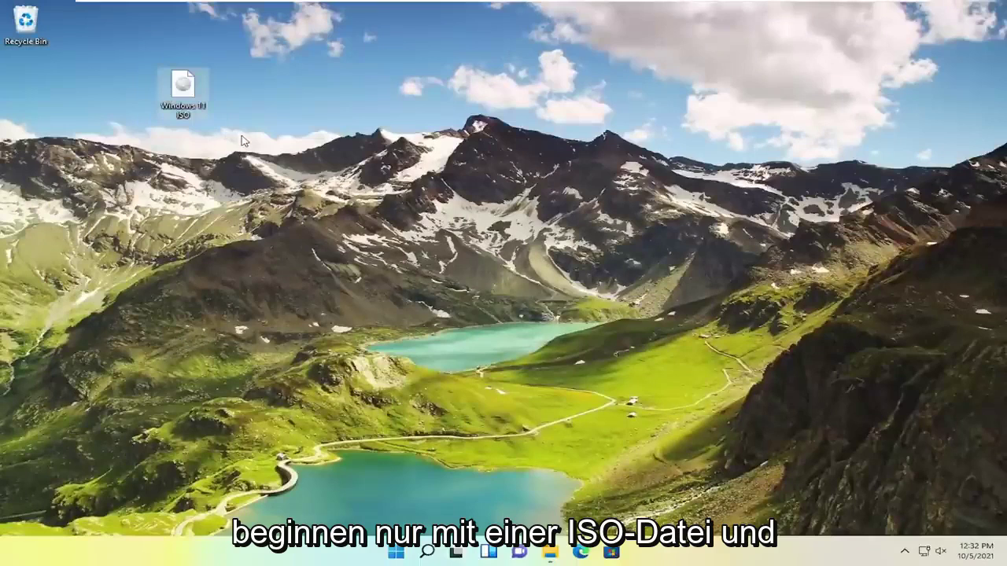
Create a desktop folder named Windows 11 ISO and place it beside the ISO file
right_click(311, 92)
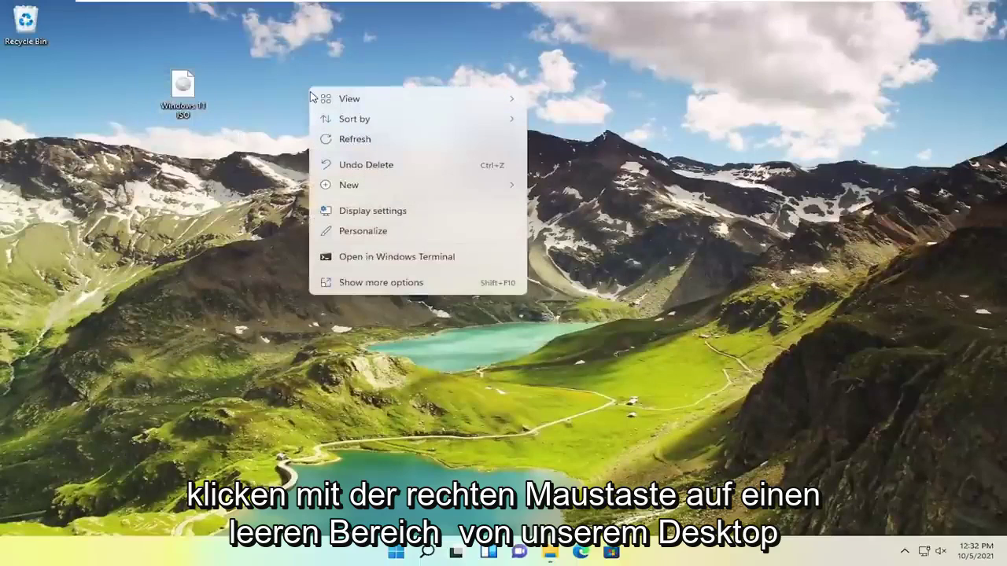
mouse_move(405, 189)
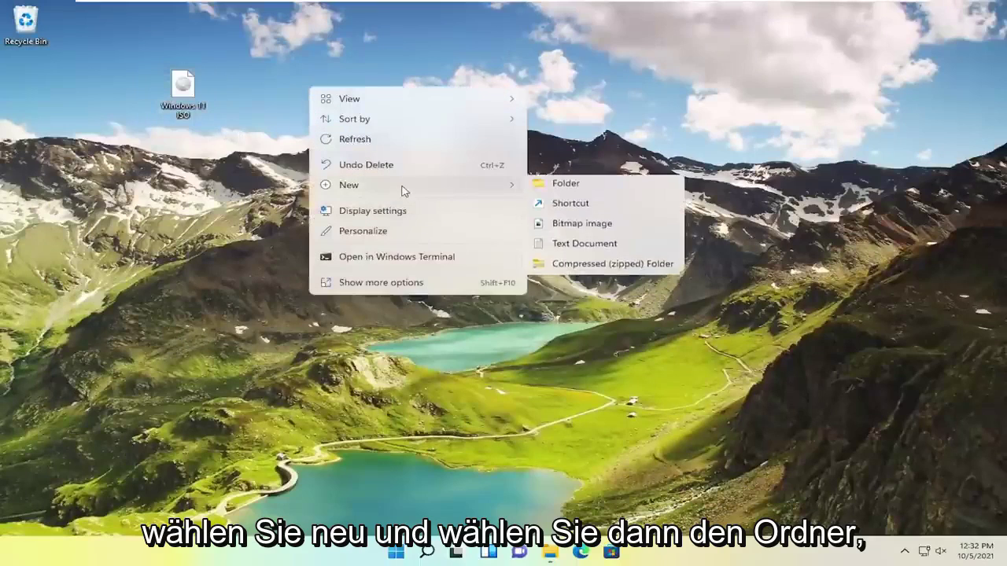
click(605, 187)
text(Wi)
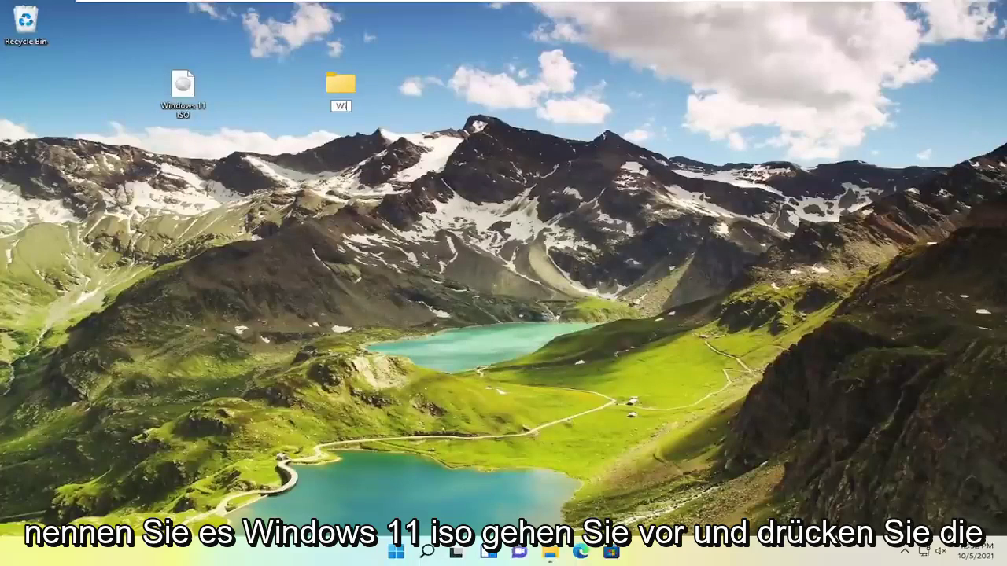
text(ndows 11 ISO)
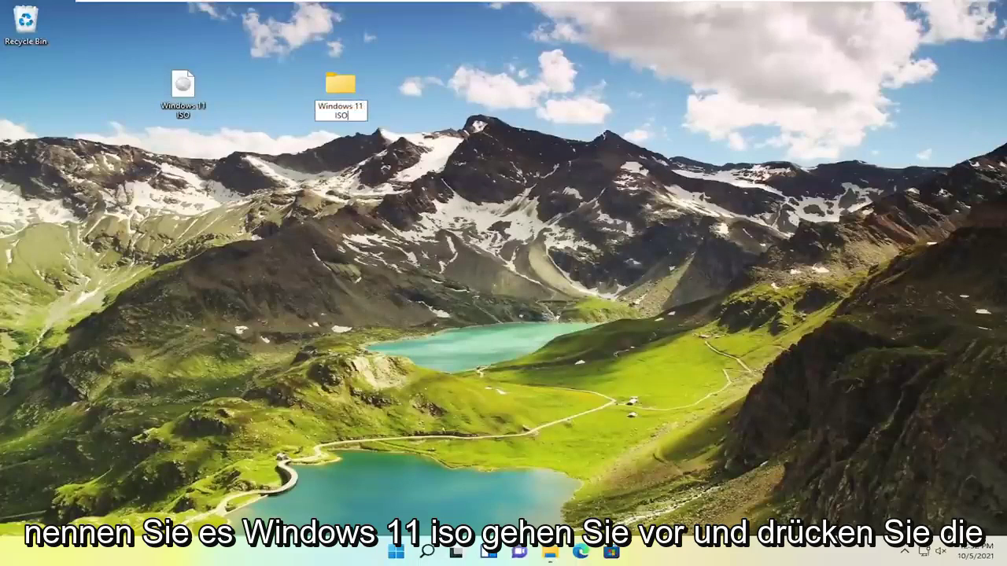
key(Return)
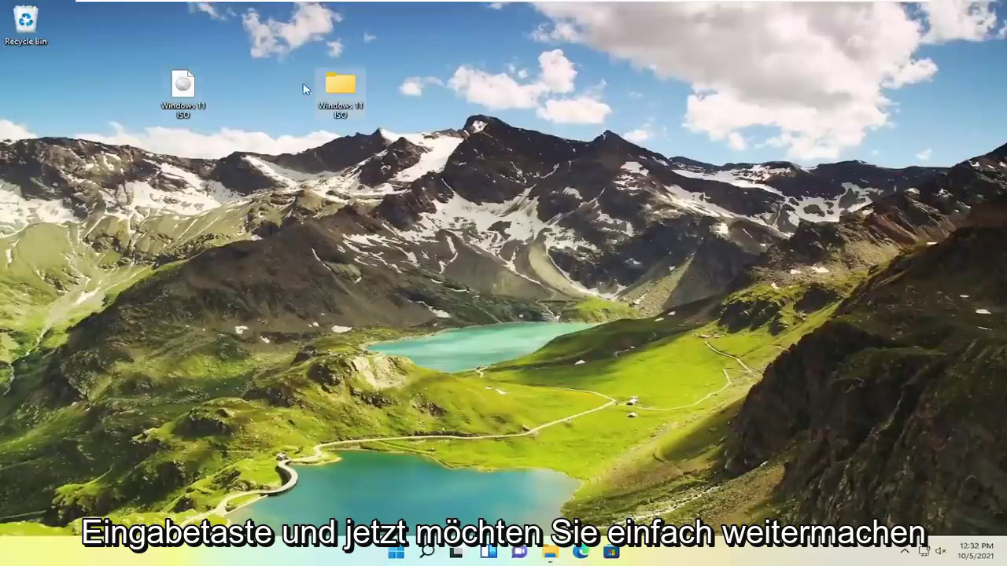
drag(330, 88, 278, 88)
Mount the Windows 11 ISO file, copy all its contents into the Windows 11 ISO folder, and close the drive window
double_click(181, 88)
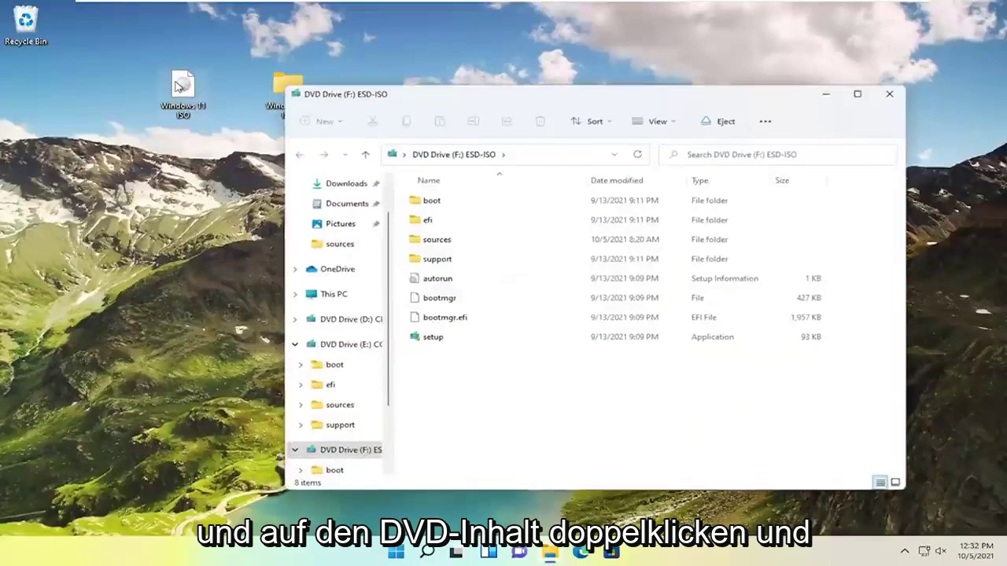
drag(644, 404, 419, 182)
drag(482, 97, 606, 93)
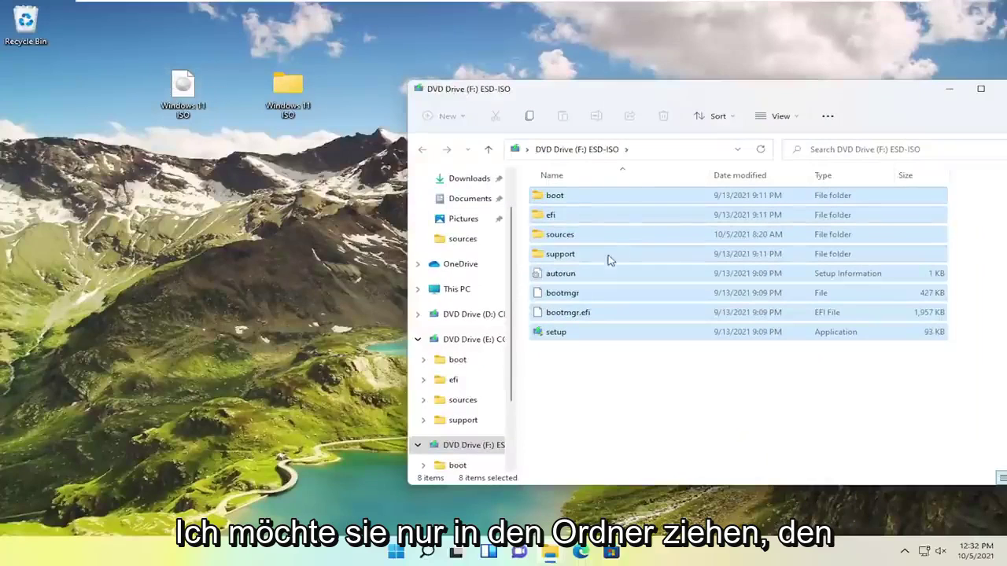
drag(607, 257, 293, 106)
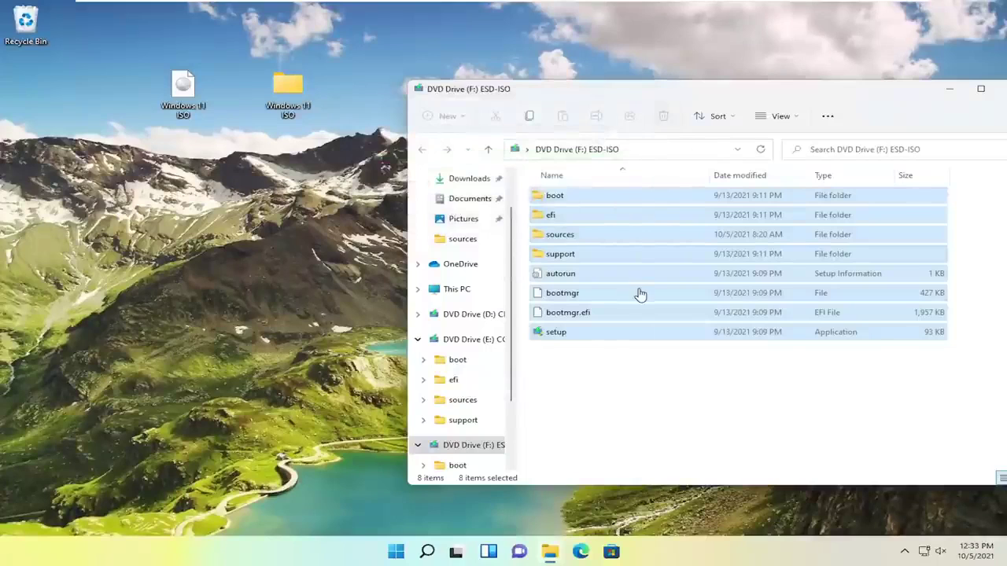
drag(724, 98, 638, 94)
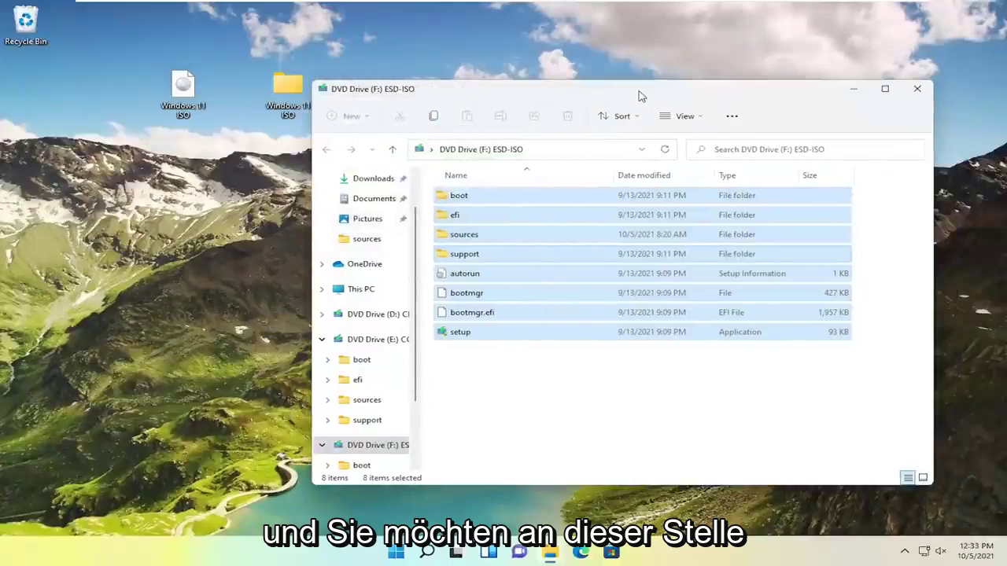
click(917, 90)
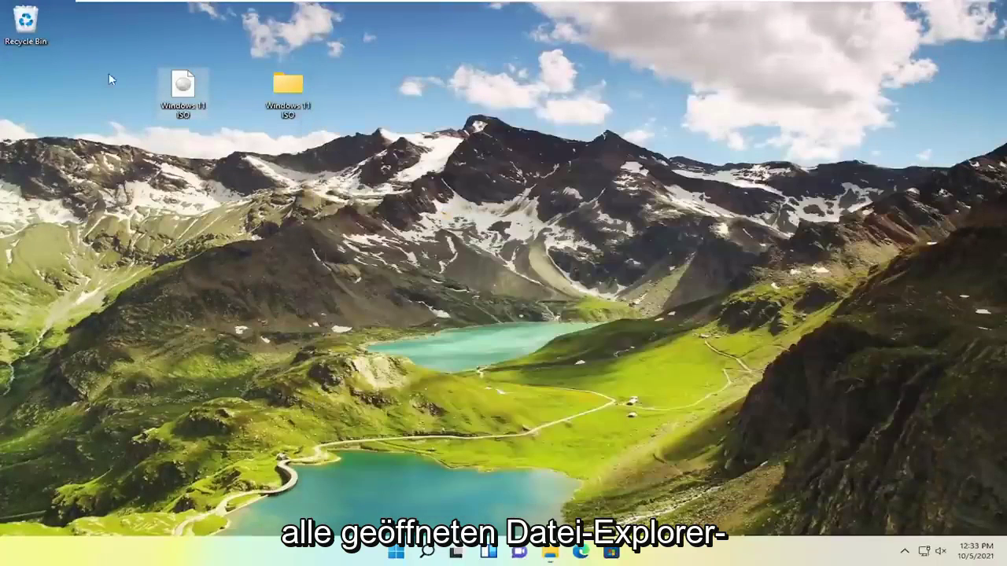
Open the sources subfolder inside the desktop's Windows 11 ISO folder
double_click(289, 85)
drag(574, 103, 499, 96)
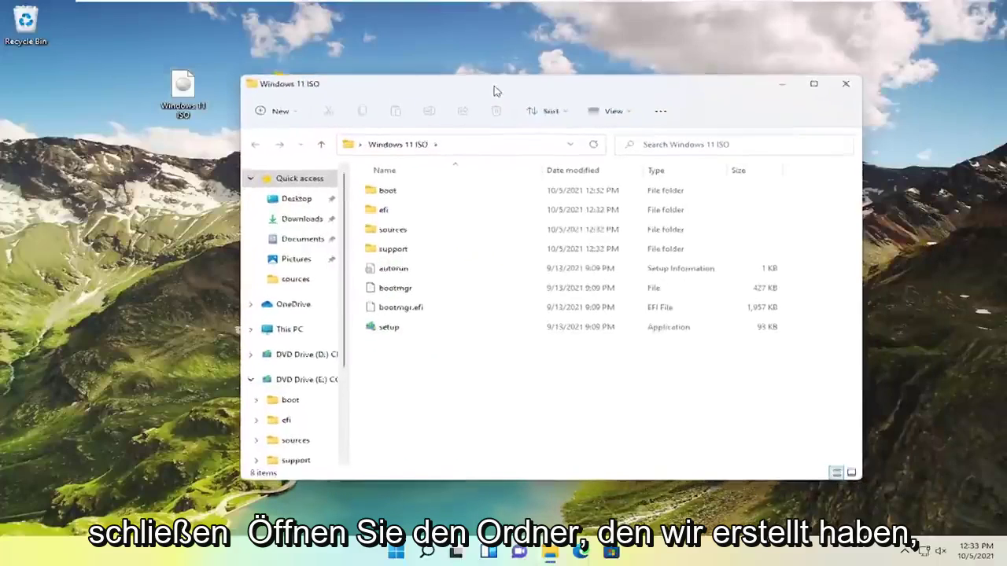
double_click(398, 235)
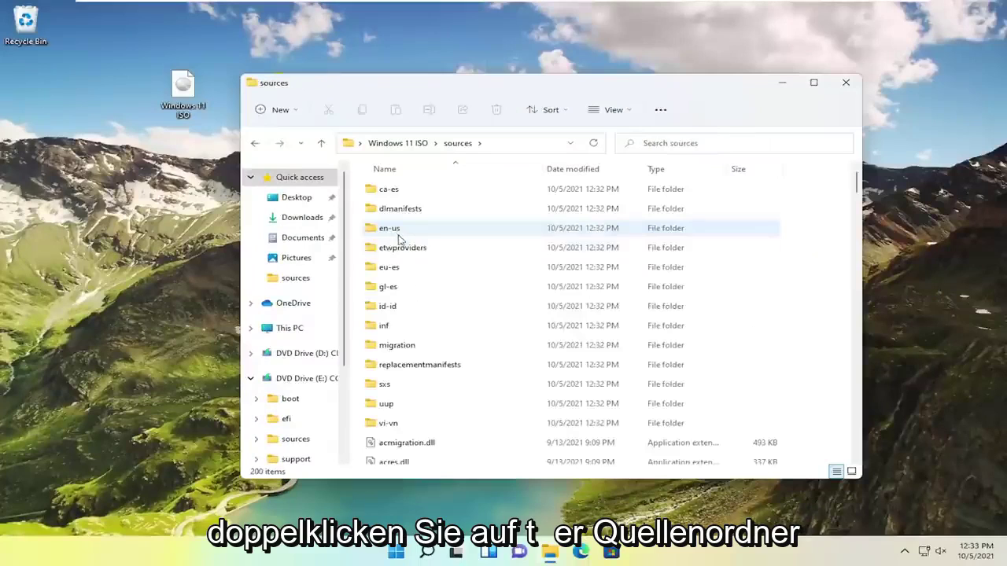
Open appraiserres.dll from the sources folder in Notepad
scroll(421, 350, down, 5)
scroll(441, 272, up, 3)
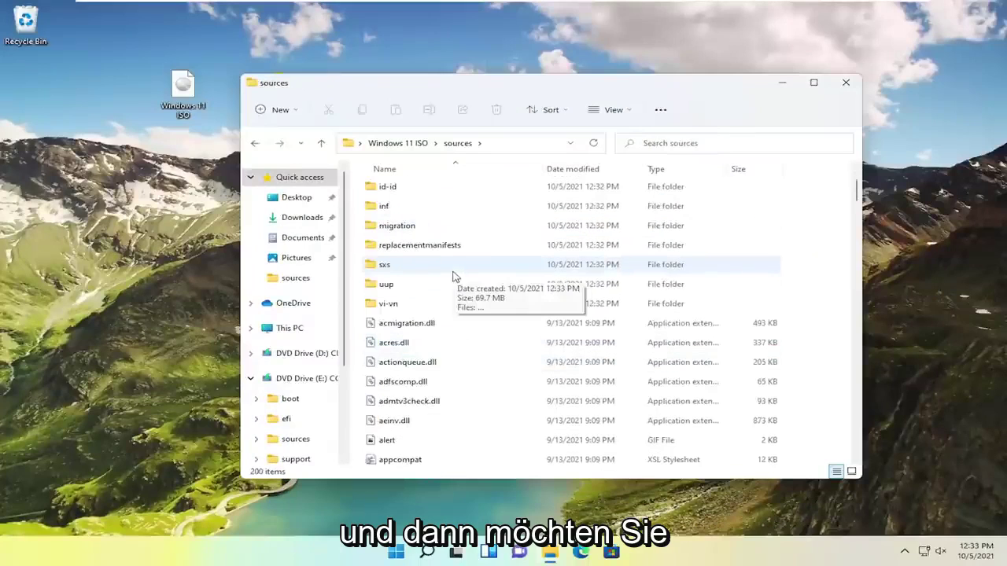
scroll(452, 275, down, 1)
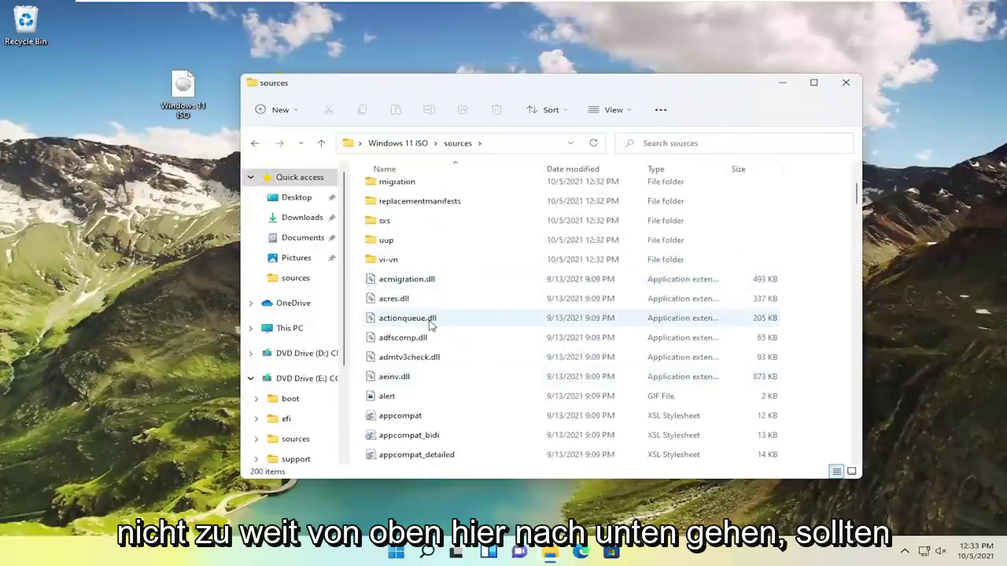
scroll(422, 373, down, 1)
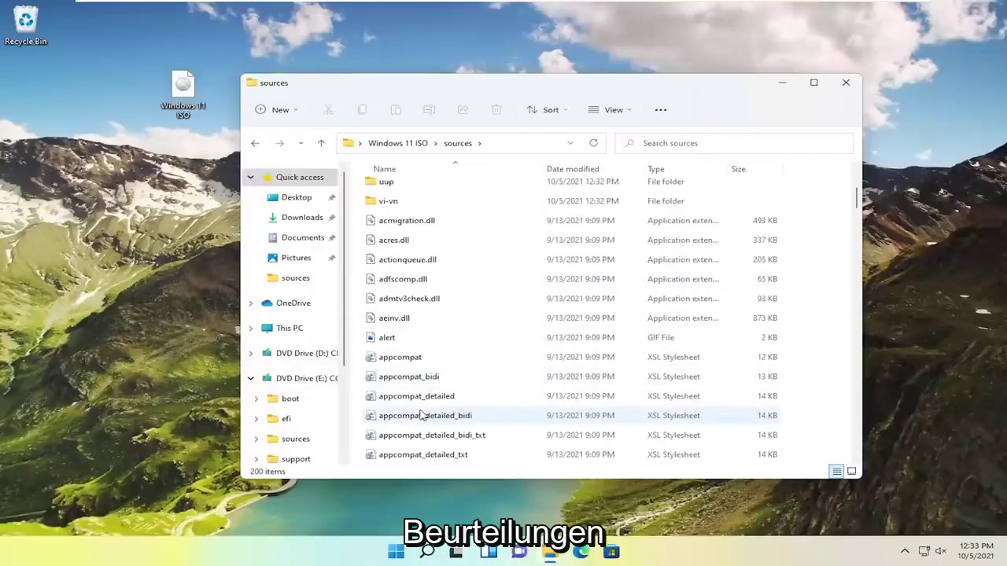
scroll(424, 417, down, 2)
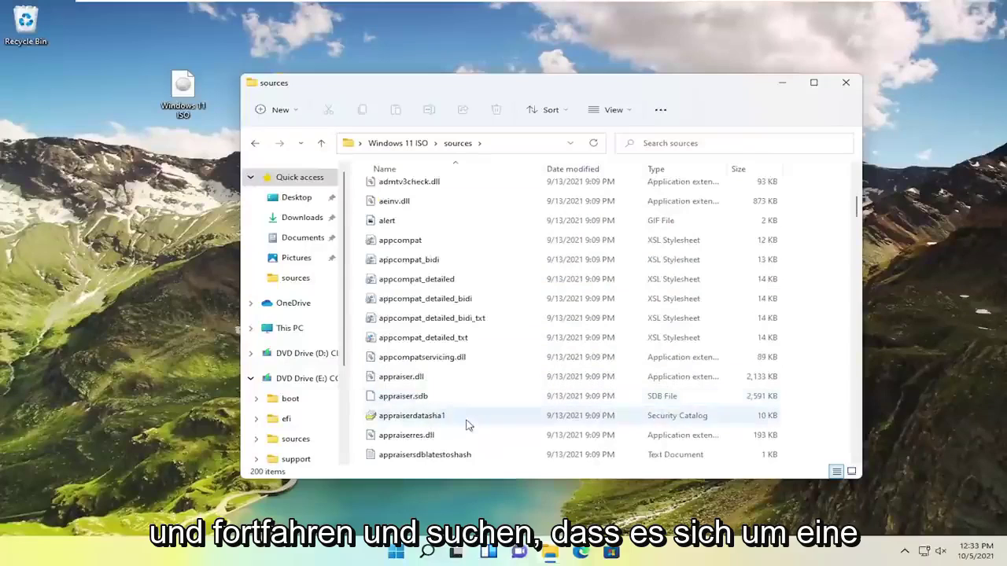
click(409, 442)
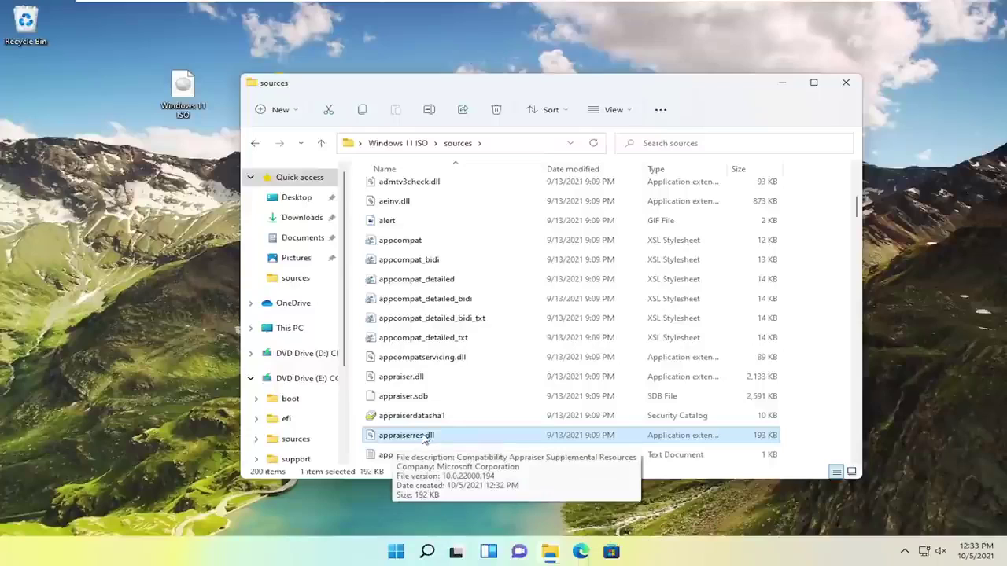
right_click(419, 439)
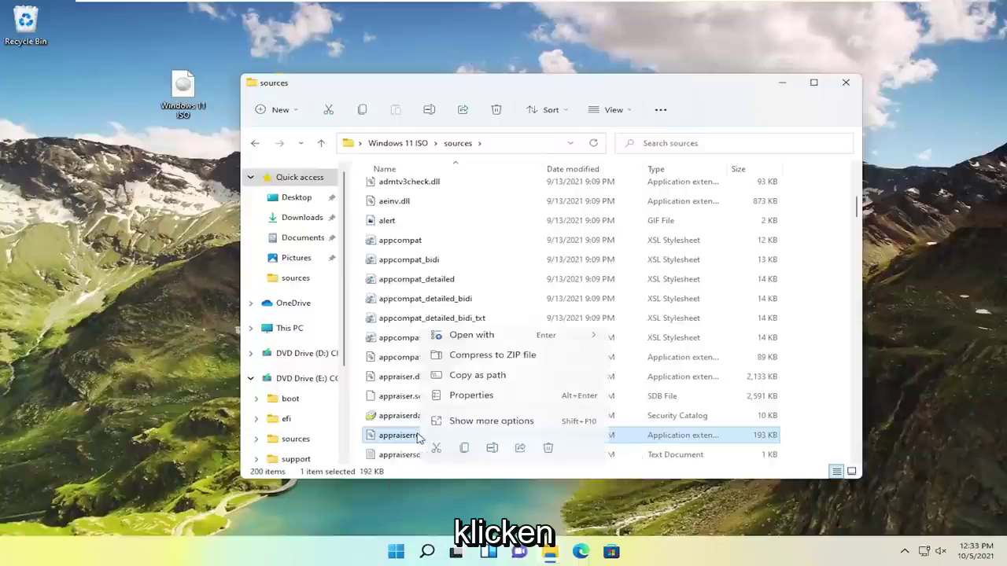
mouse_move(488, 339)
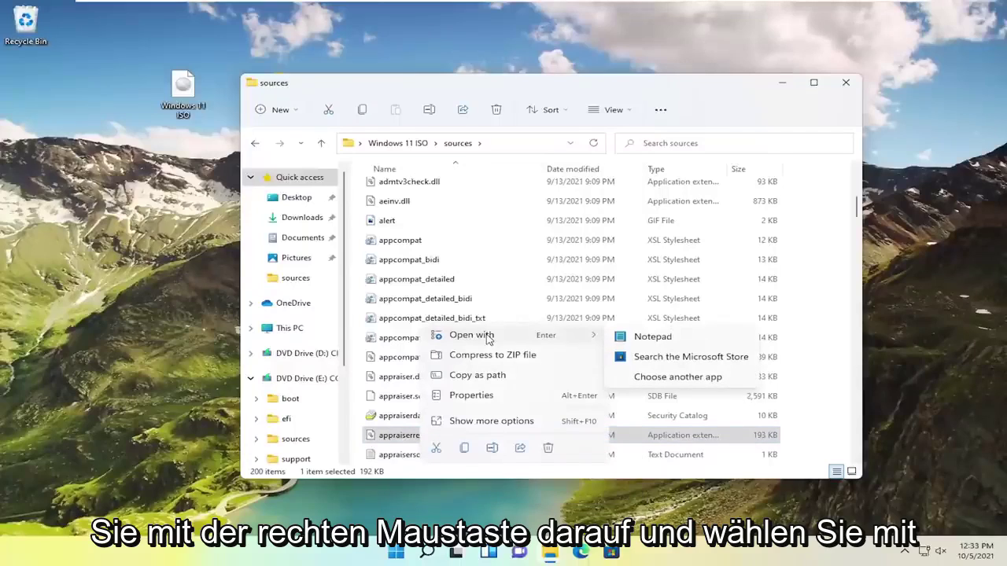
click(671, 340)
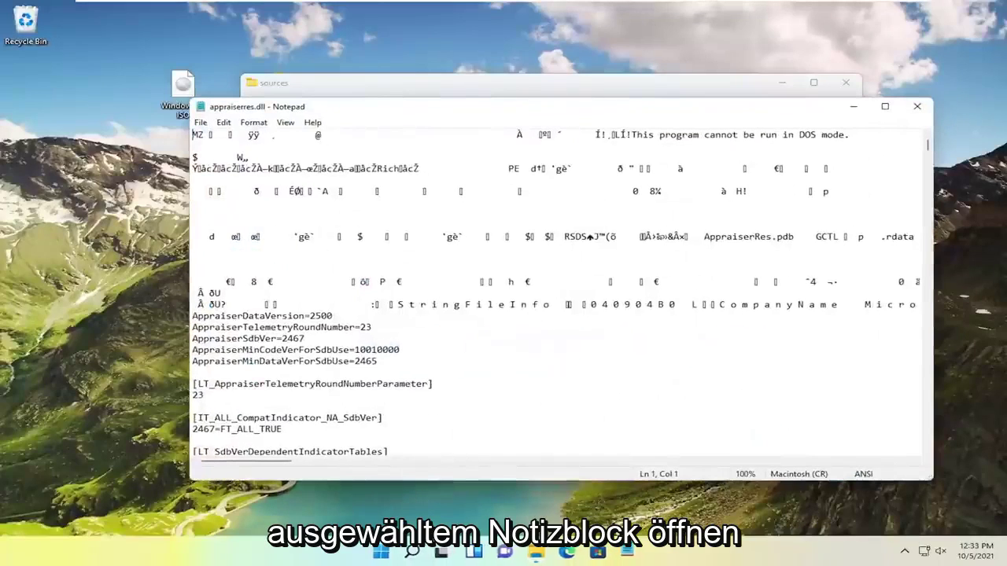
Find TPM in the file and delete the two-line FT_ALL_AssetTypesForTpmVersion entry along with its leftover blank line
click(223, 123)
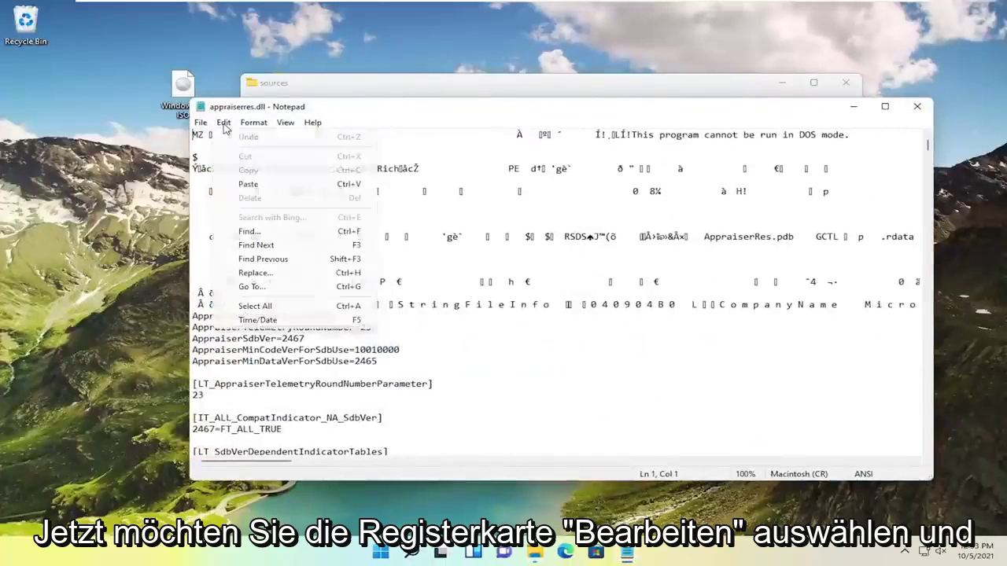
click(249, 231)
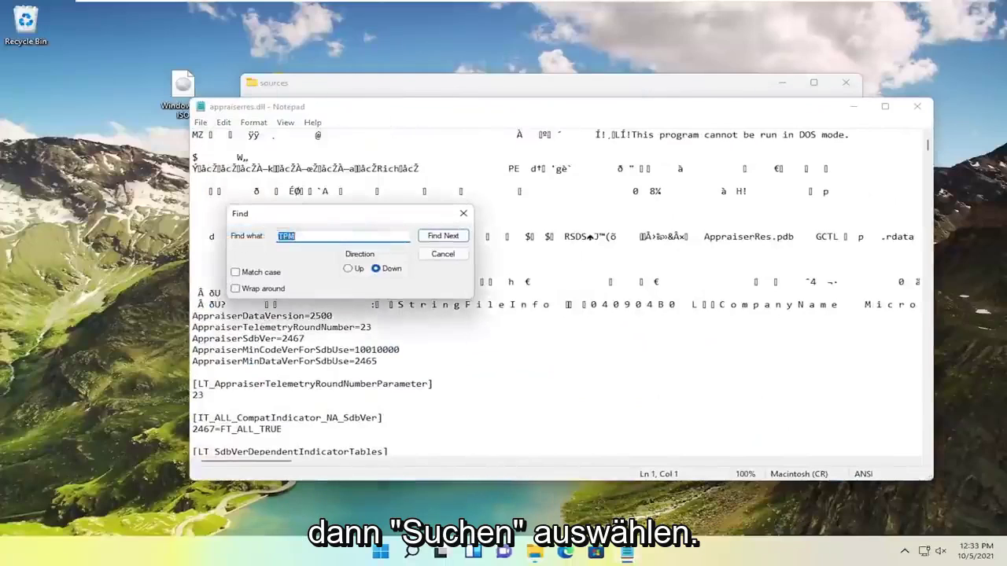
text(TPM)
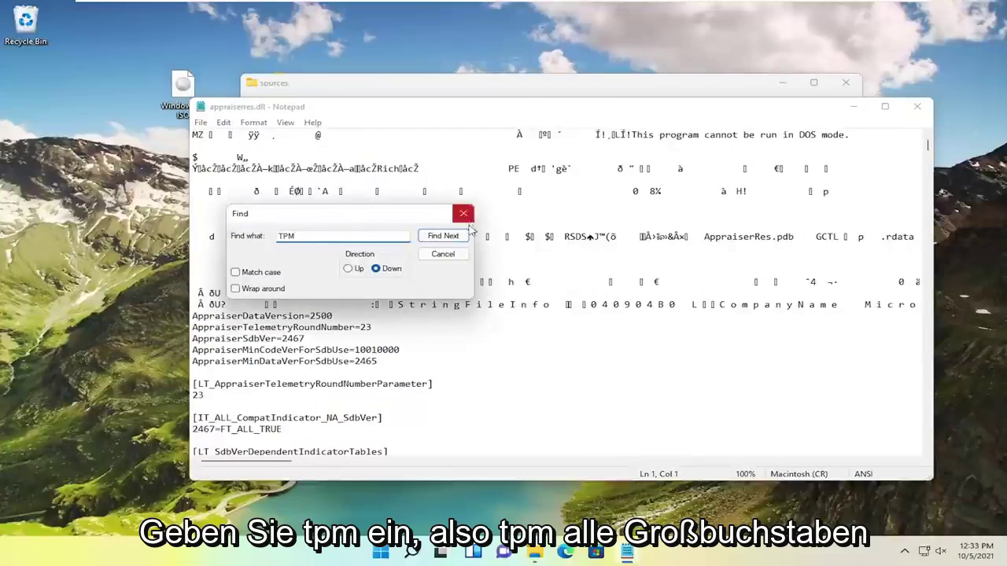
click(445, 236)
scroll(558, 299, down, 2)
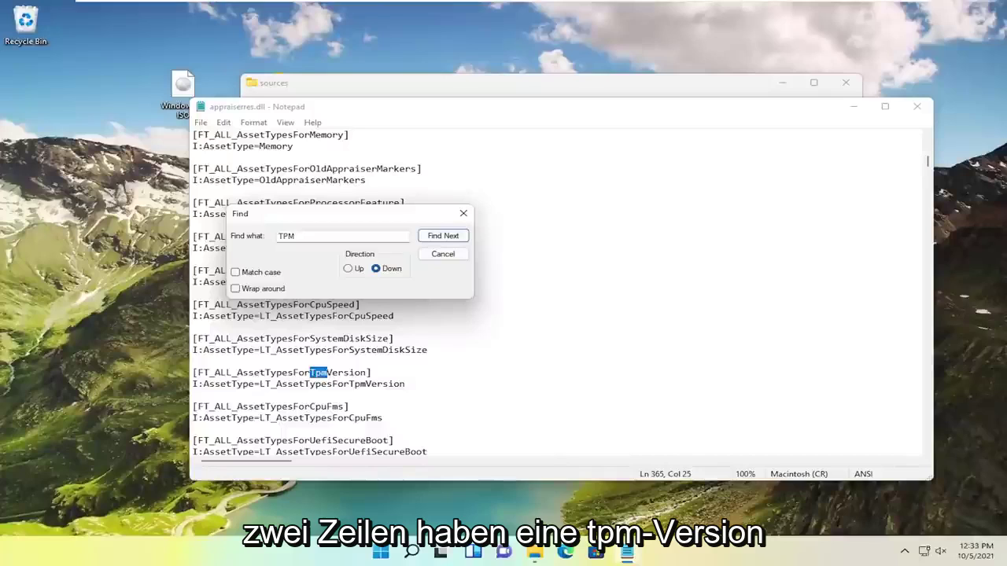
drag(406, 384, 197, 372)
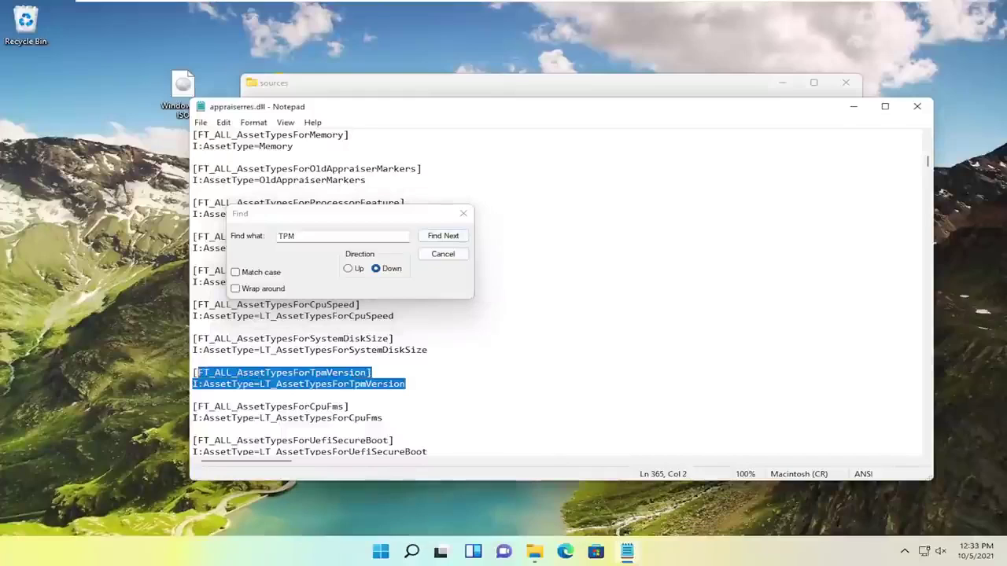
key(BackSpace)
key(BackSpace)
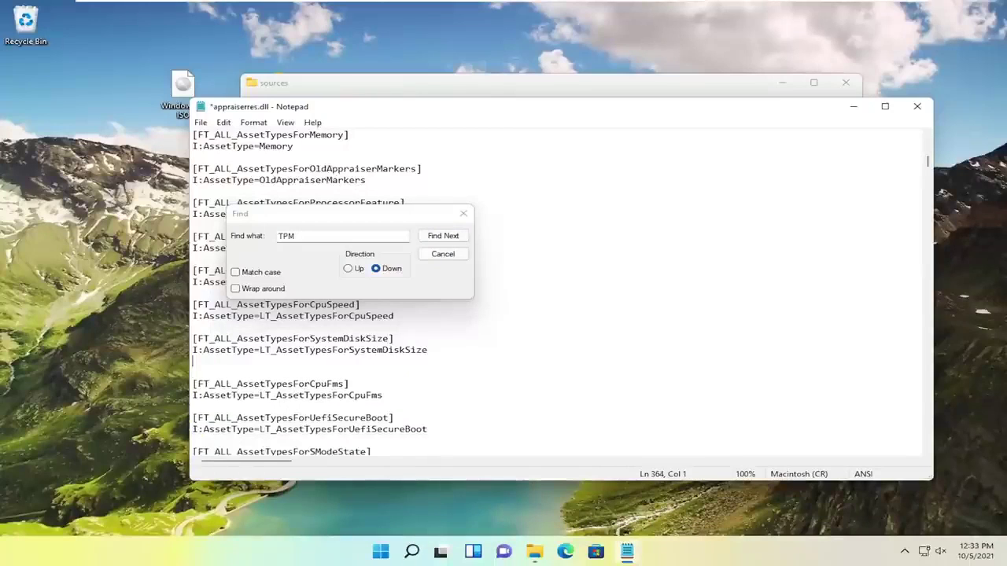
key(BackSpace)
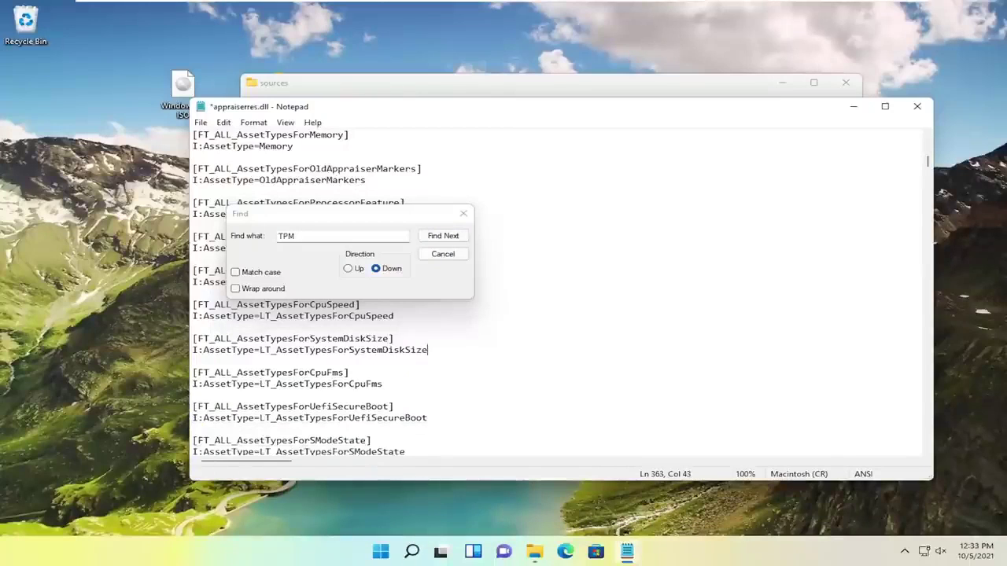
Find the next TPM entry and delete the E:DT_ALL_TPM_TpmVersionBlockingSV=TRUE line under FT_ANY_SubBucket_124, including its leftover blank line
drag(360, 221, 601, 267)
click(681, 285)
click(682, 285)
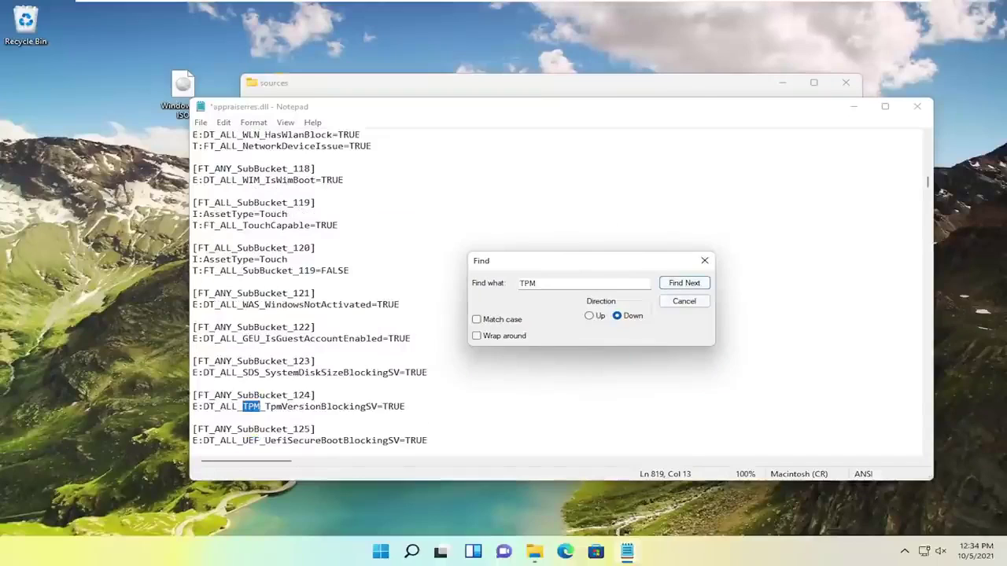
drag(193, 406, 405, 407)
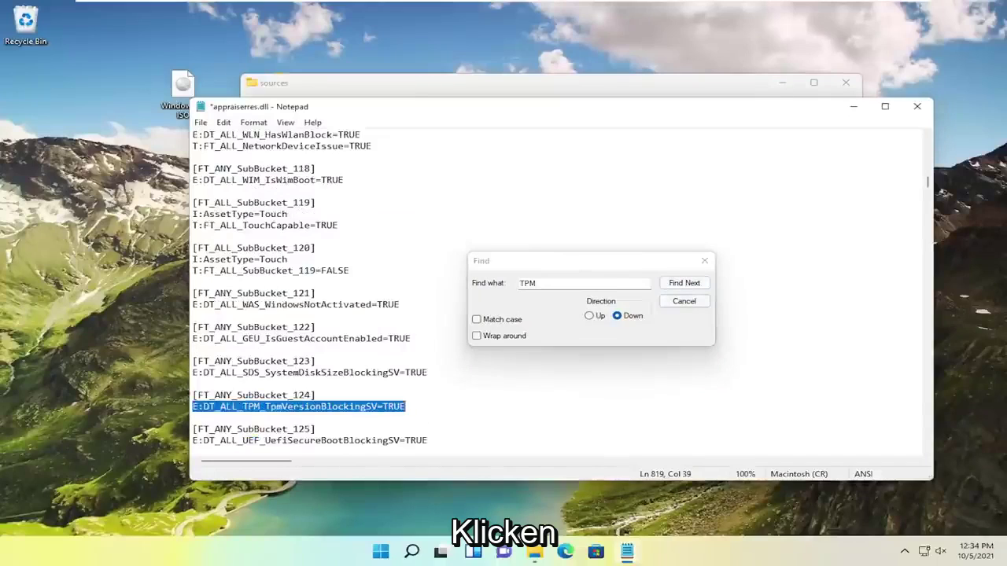
key(BackSpace)
key(BackSpace)
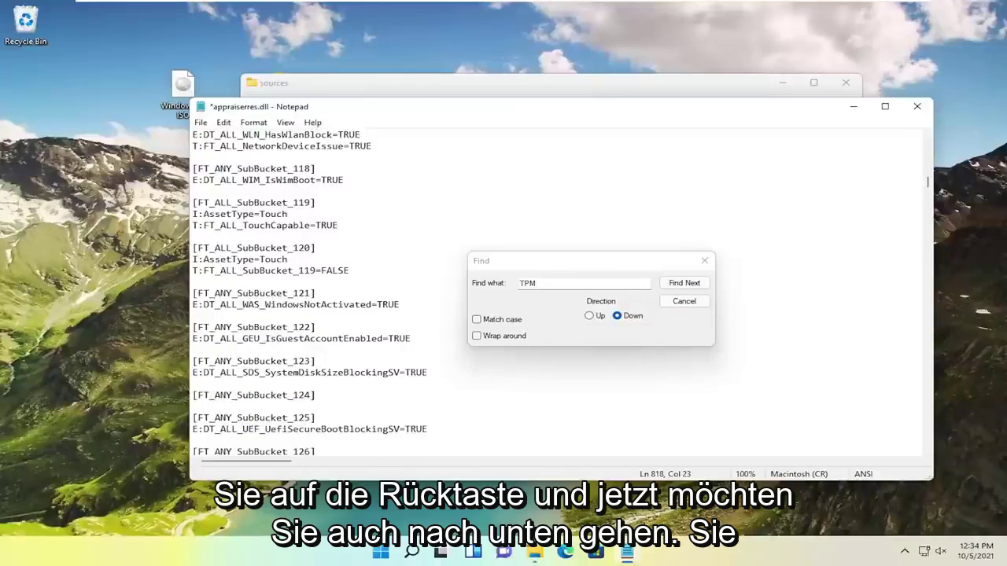
Delete the E:DT_ALL_UEF_UefiSecureBootBlockingSV=TRUE line under FT_ANY_SubBucket_125 and close up the blank line it leaves
key(Down)
key(Down)
key(Down)
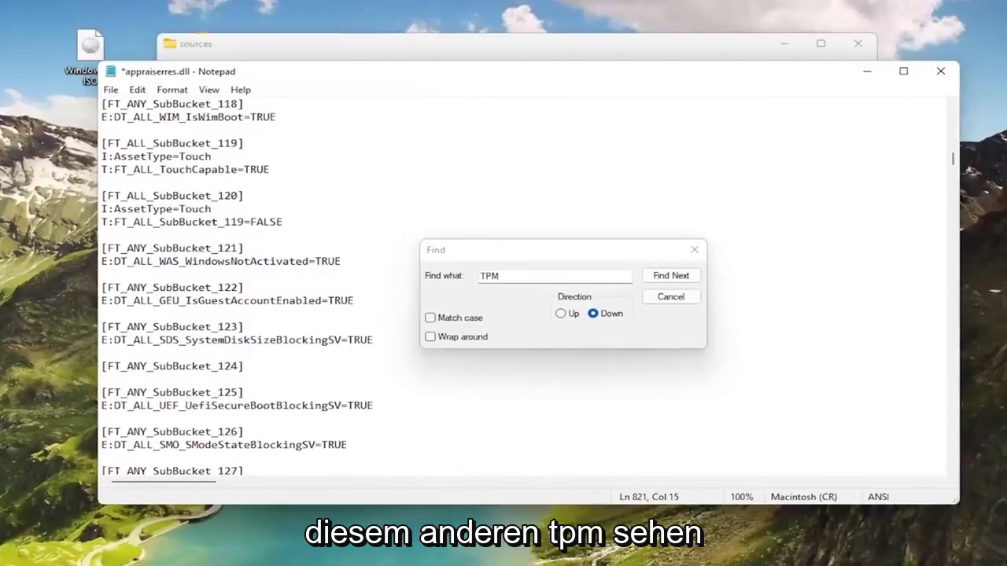
triple_click(191, 405)
key(Delete)
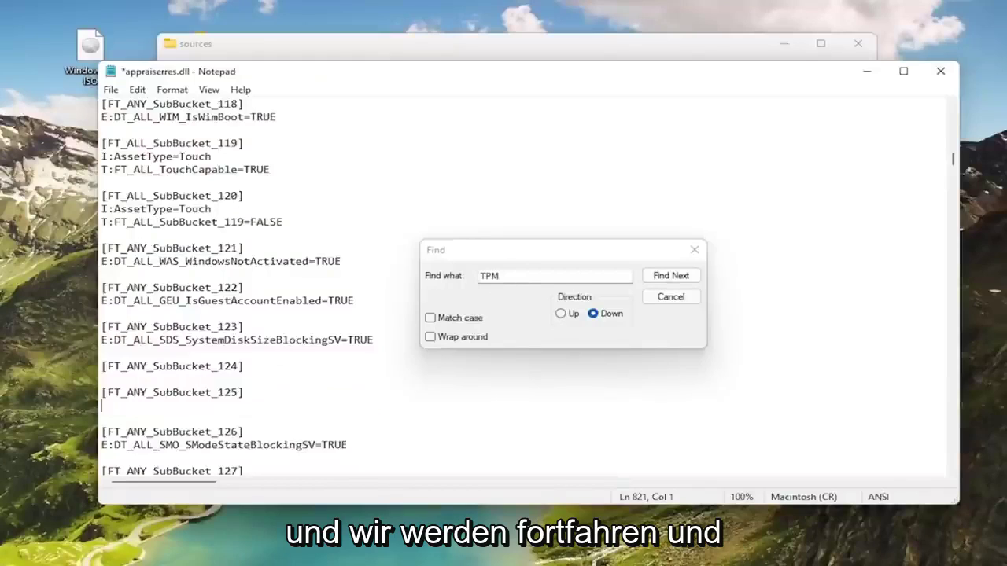
key(BackSpace)
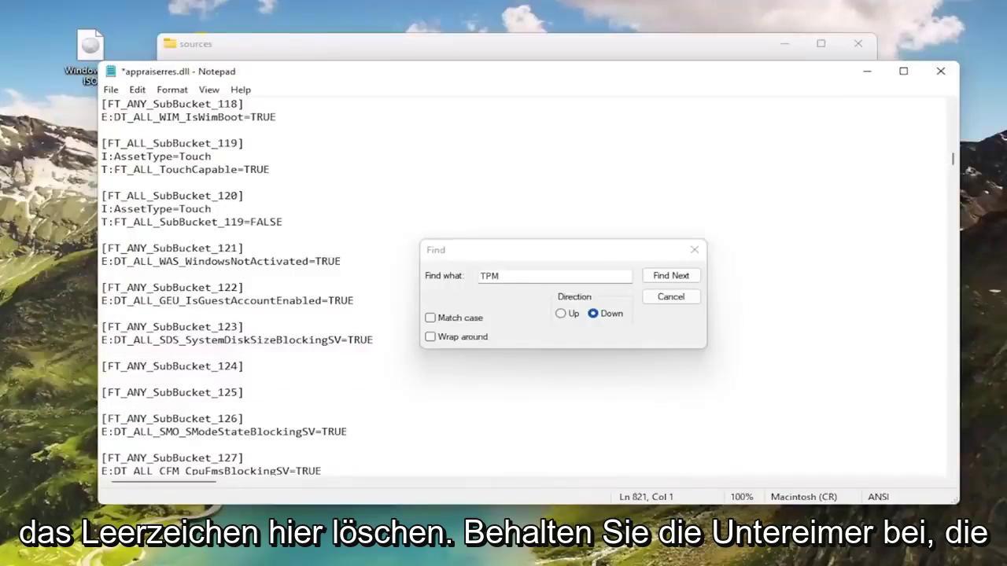
Find the next TPM entry and delete the [FT_ALL_CompatMarker_BlockedByTpmVersion] heading line
click(670, 275)
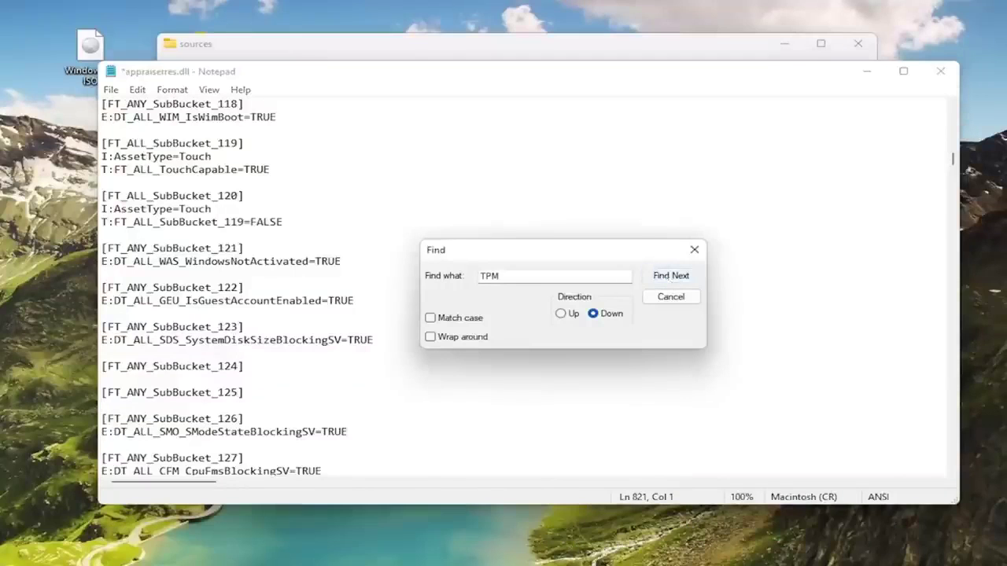
scroll(259, 287, down, 1)
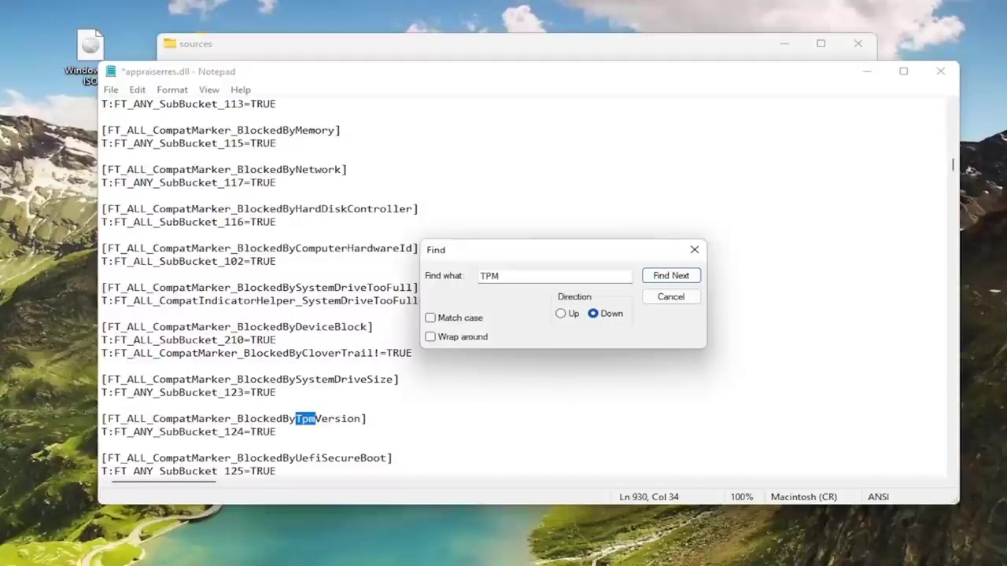
triple_click(236, 418)
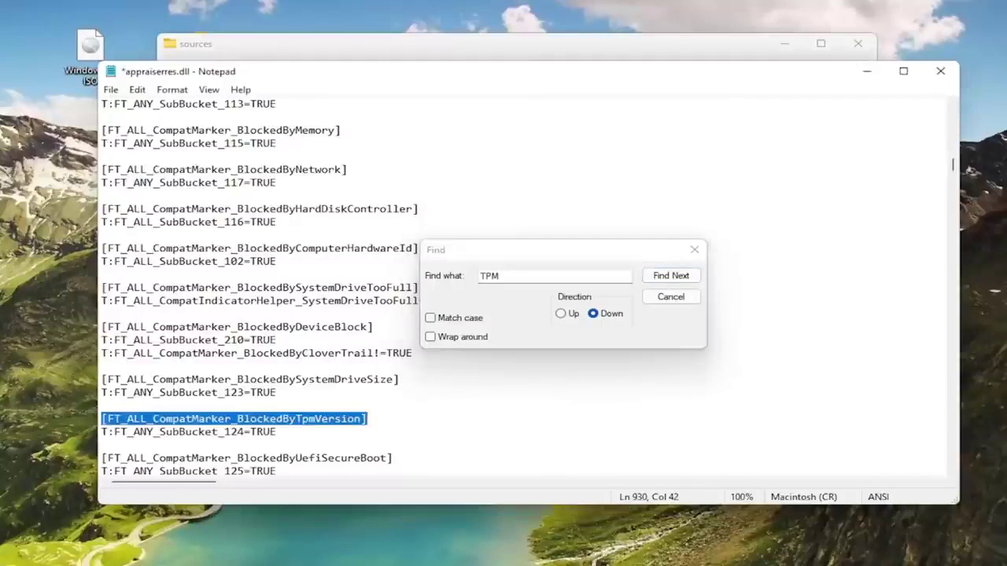
key(Delete)
Find and delete the TpmVersion lines in the LT_AssetTypesForSetupSystemScan list and in the asset type list that follows it
click(671, 276)
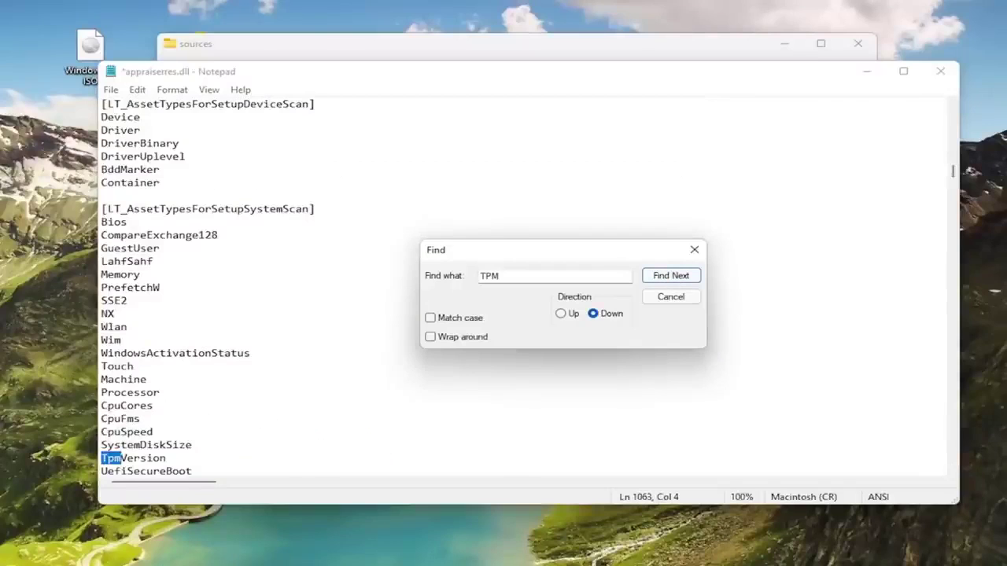
double_click(127, 457)
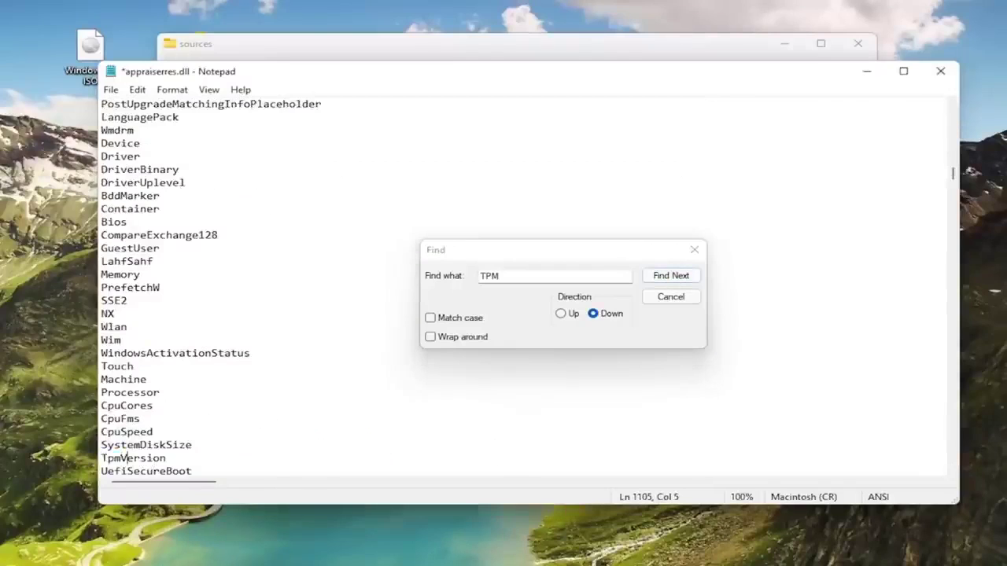
key(Delete)
key(BackSpace)
Find the next TPM entry and delete the TpmVersion line from the LT_AssetTypesForSV list
click(670, 276)
click(113, 496)
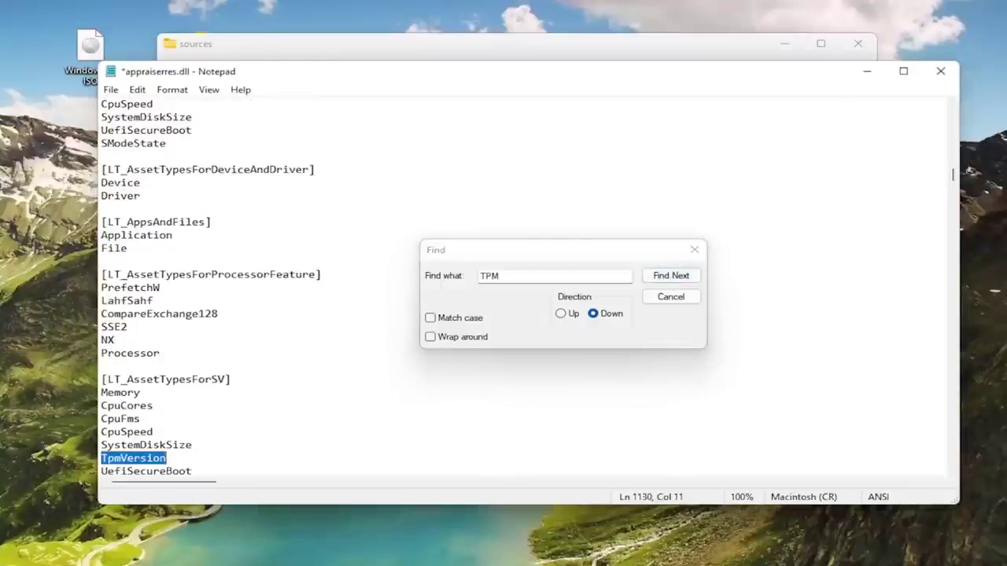
key(Delete)
key(BackSpace)
Find and delete the two-line LT_AssetTypesForTpmVersion entry together with its extra blank line
click(671, 275)
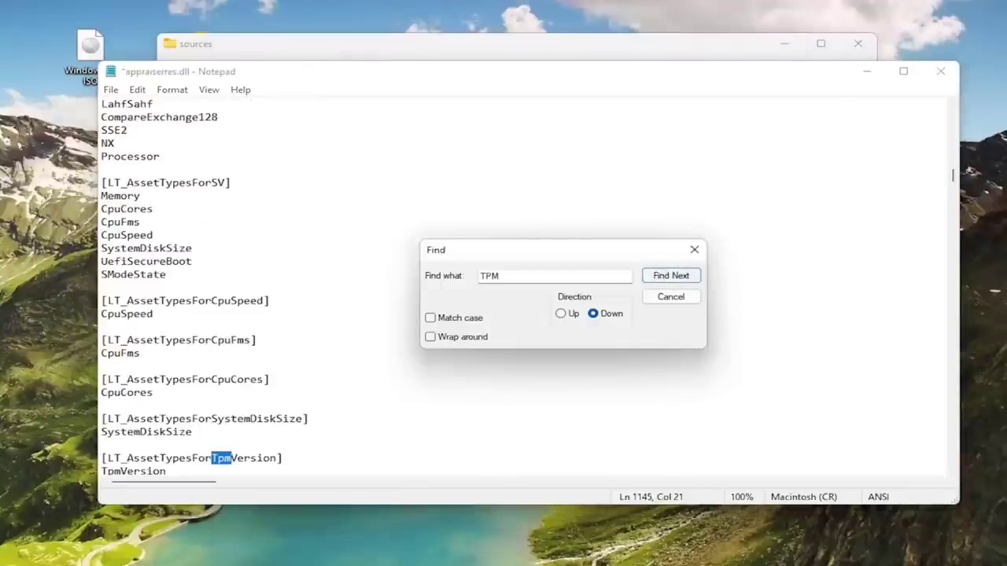
scroll(315, 287, down, 2)
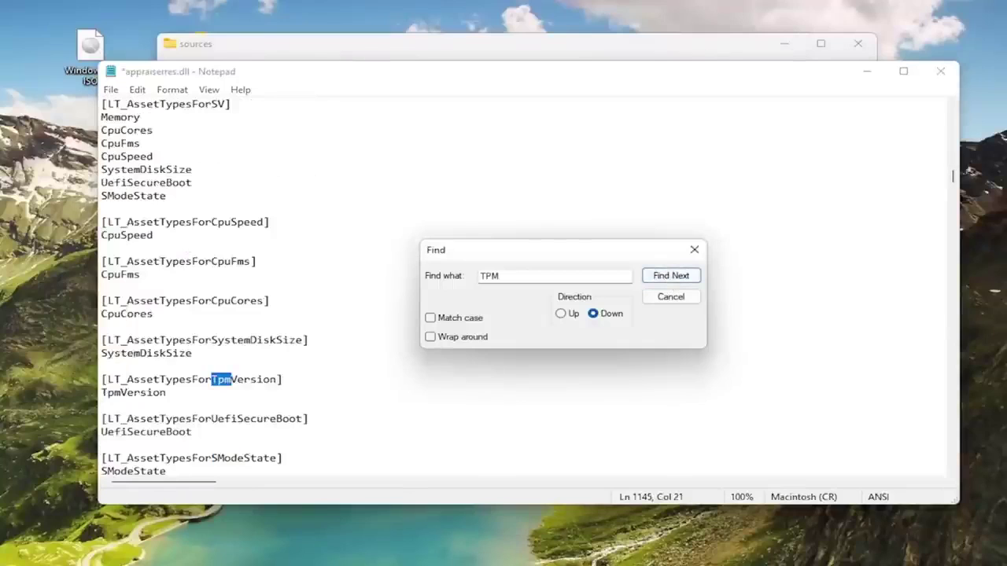
click(141, 393)
drag(166, 392, 101, 380)
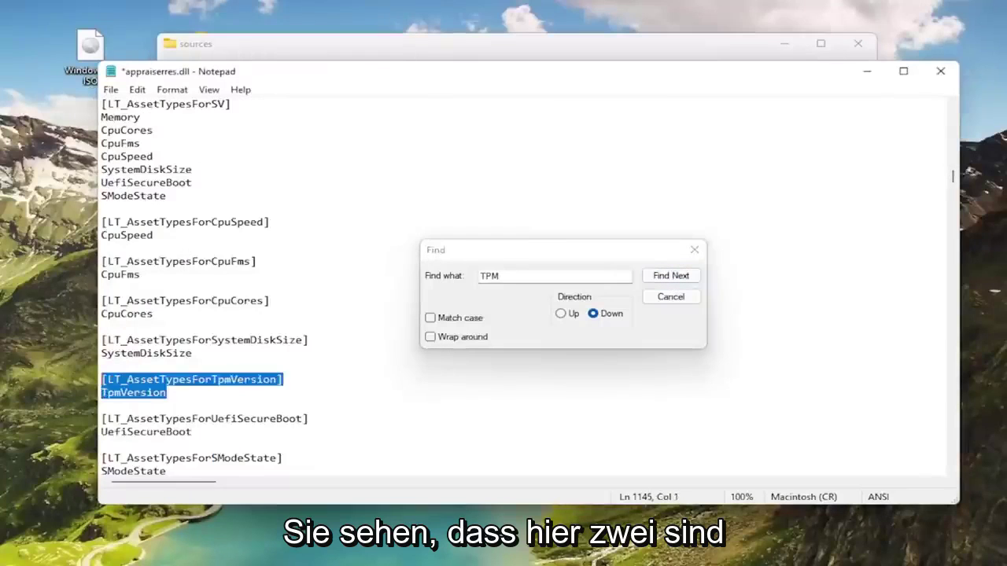
key(Delete)
key(BackSpace)
key(Down)
key(BackSpace)
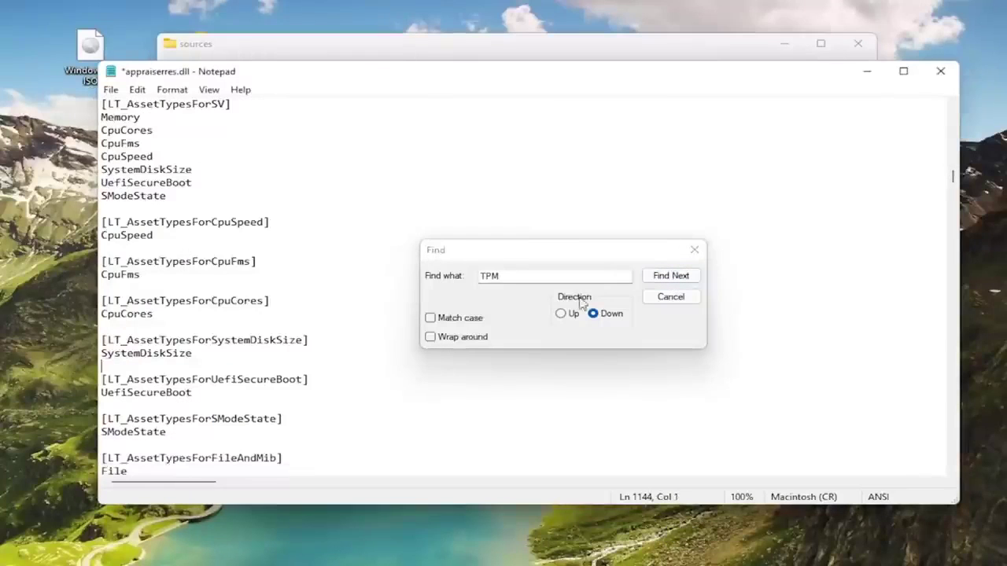
Find the next TPM entry and delete the TpmVersion line from the LT_AssetTypesForBlockingSystem list, leaving no blank line
click(669, 276)
click(101, 380)
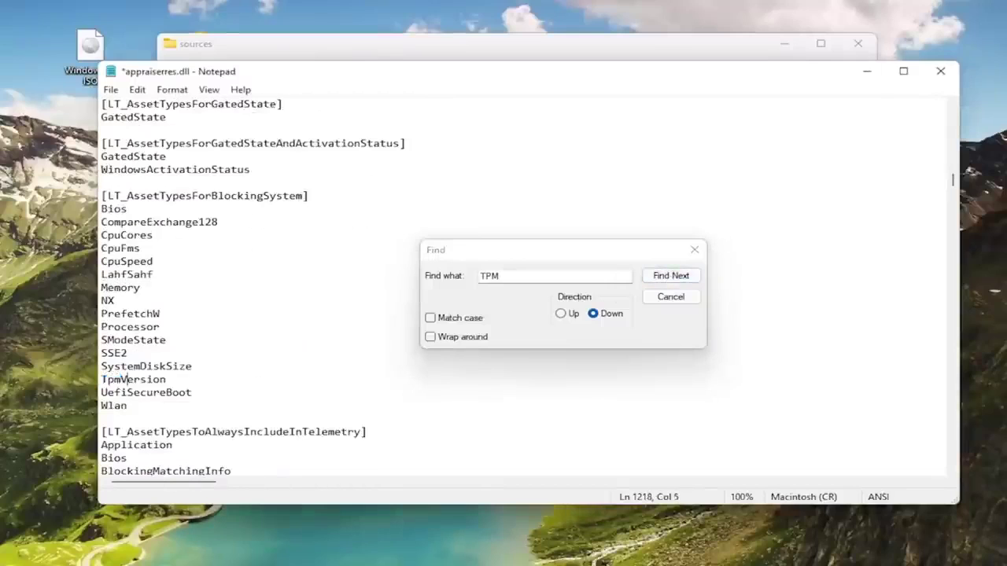
drag(101, 379, 166, 379)
key(Delete)
key(BackSpace)
key(Return)
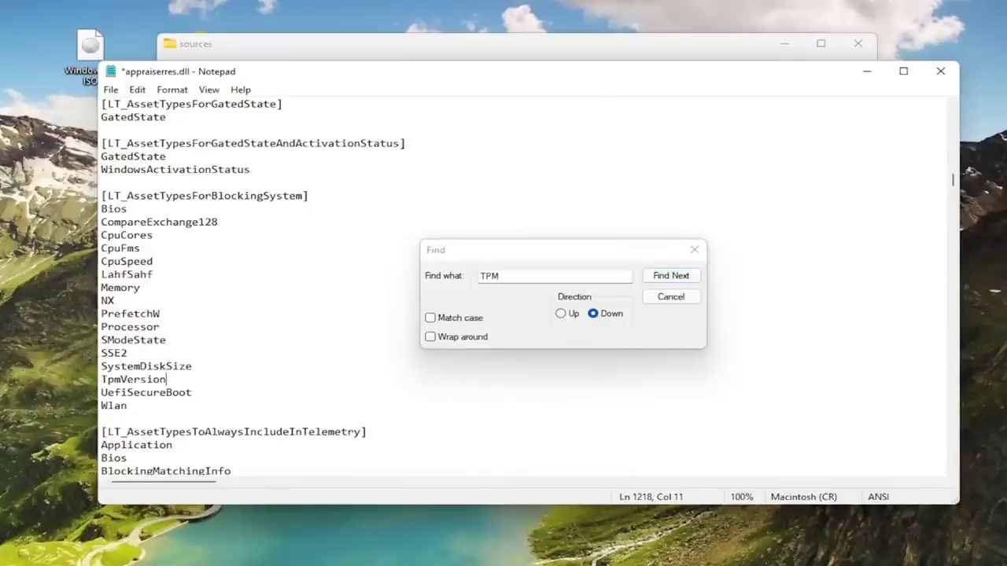
double_click(134, 379)
key(BackSpace)
key(BackSpace)
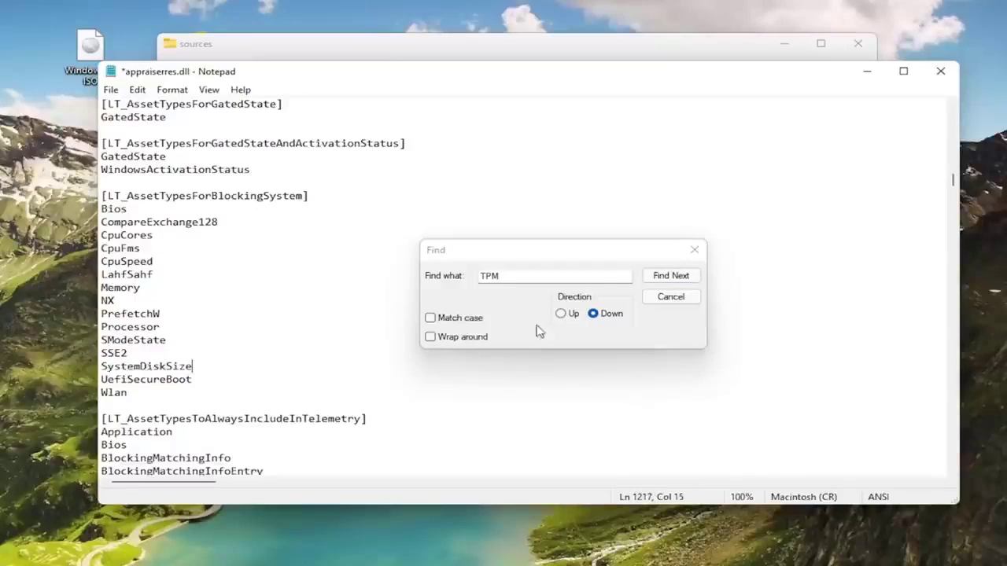
Find and delete the TpmVersion line in the LT_AssetTypesToAlwaysIncludeInTelemetry list, including its leftover blank line
click(659, 281)
click(133, 458)
double_click(133, 459)
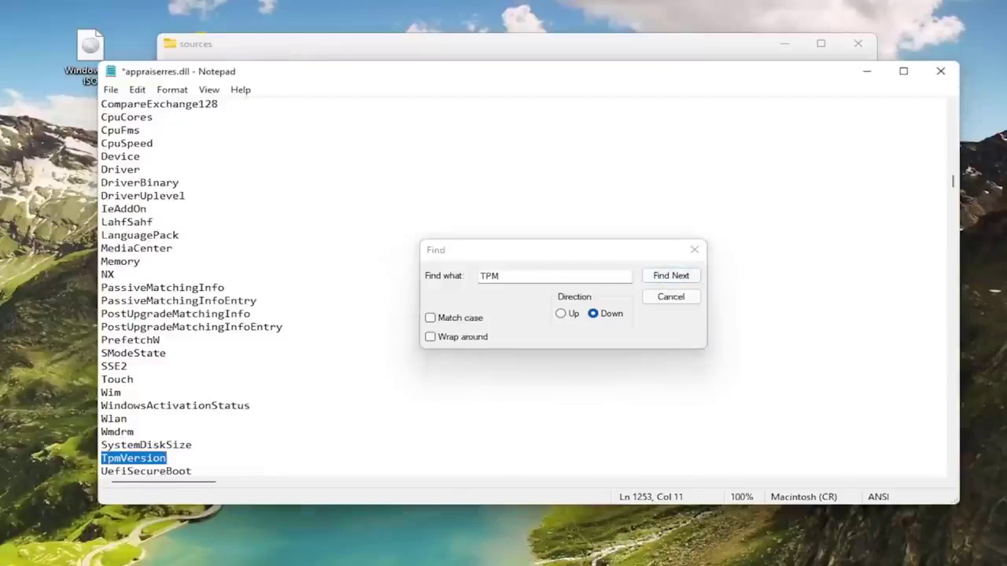
key(Delete)
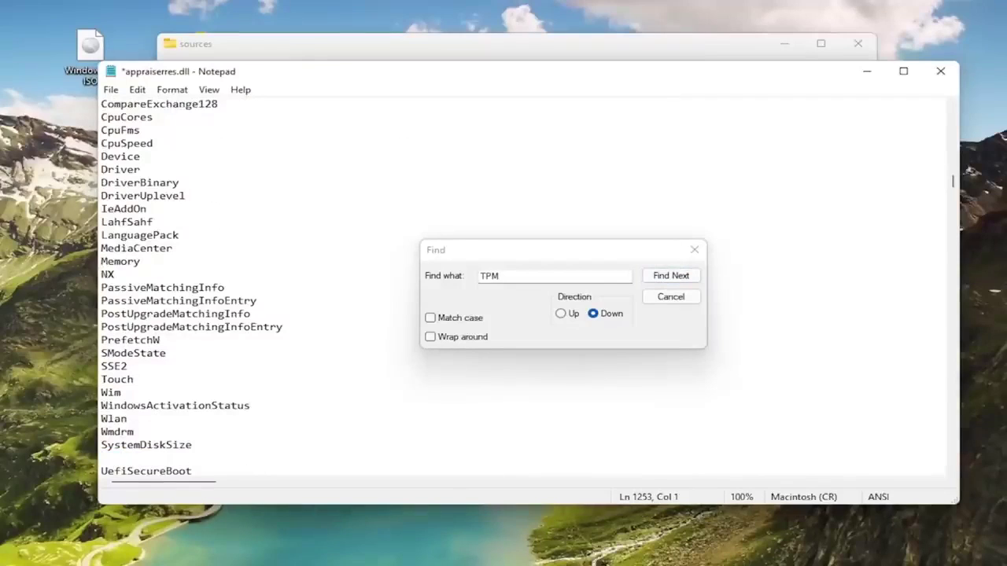
key(BackSpace)
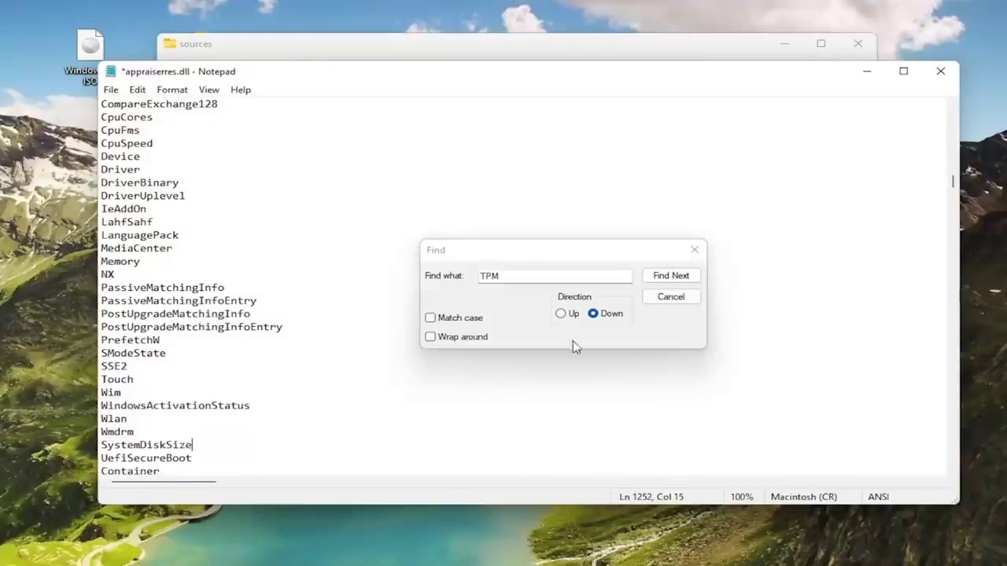
Find the next TPM entry and delete the TPM=FT_ALL_AssetTypesForTpmVersion line from the MT_FilterAbbreviations section
click(544, 274)
key(Return)
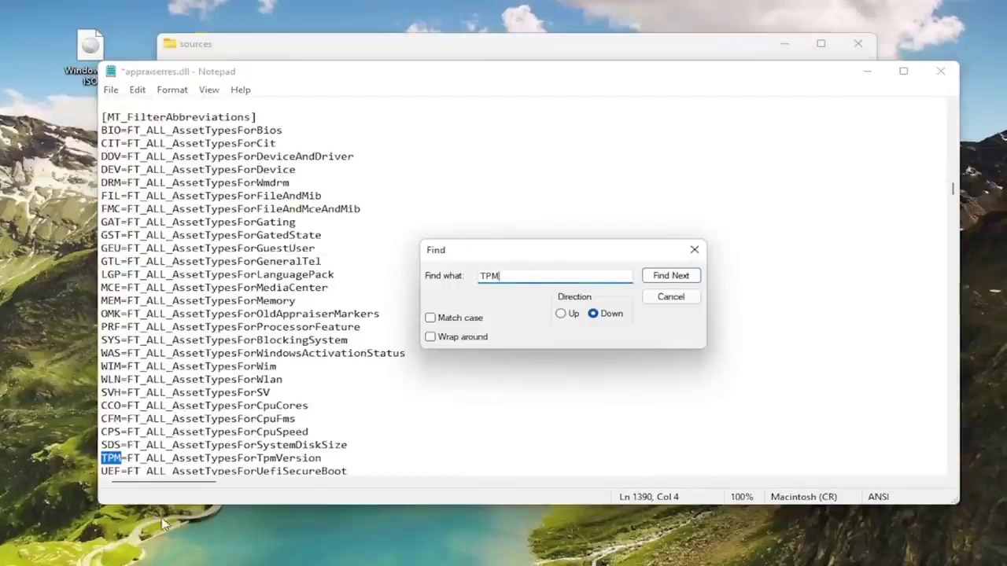
double_click(205, 458)
key(BackSpace)
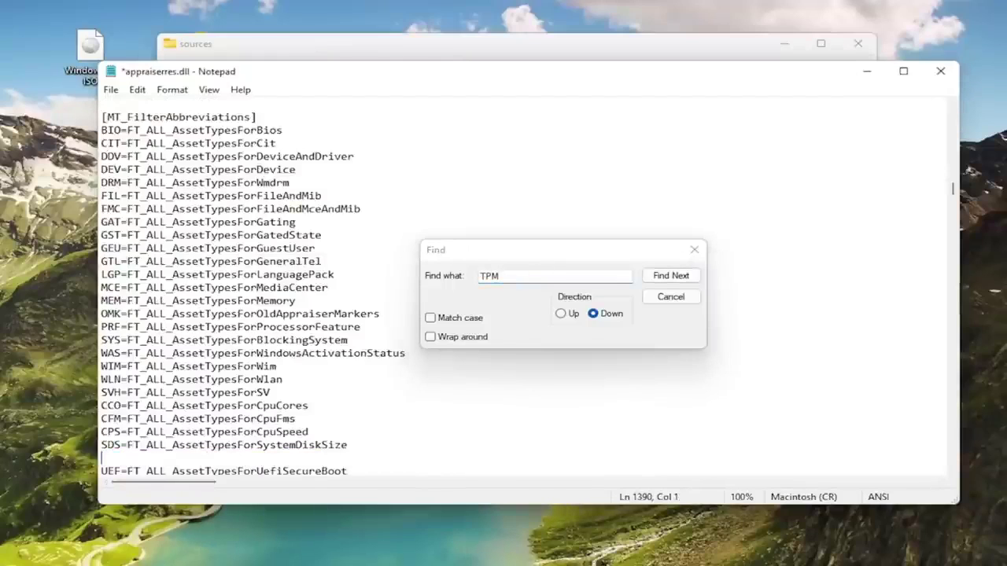
key(BackSpace)
Find the next TPM entry and delete the TpmVersion=I:AssetType line
click(487, 291)
key(Return)
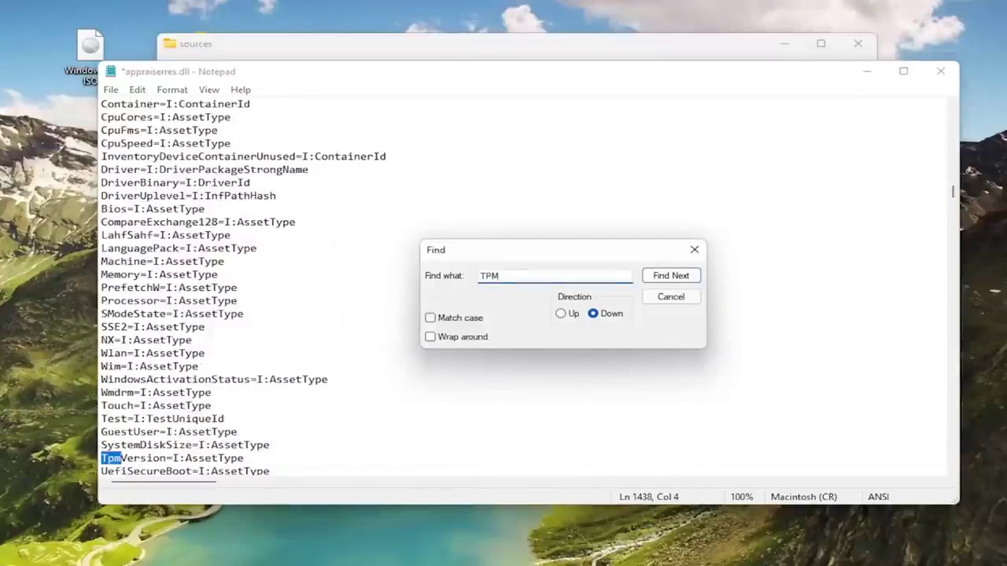
double_click(190, 458)
key(BackSpace)
key(BackSpace)
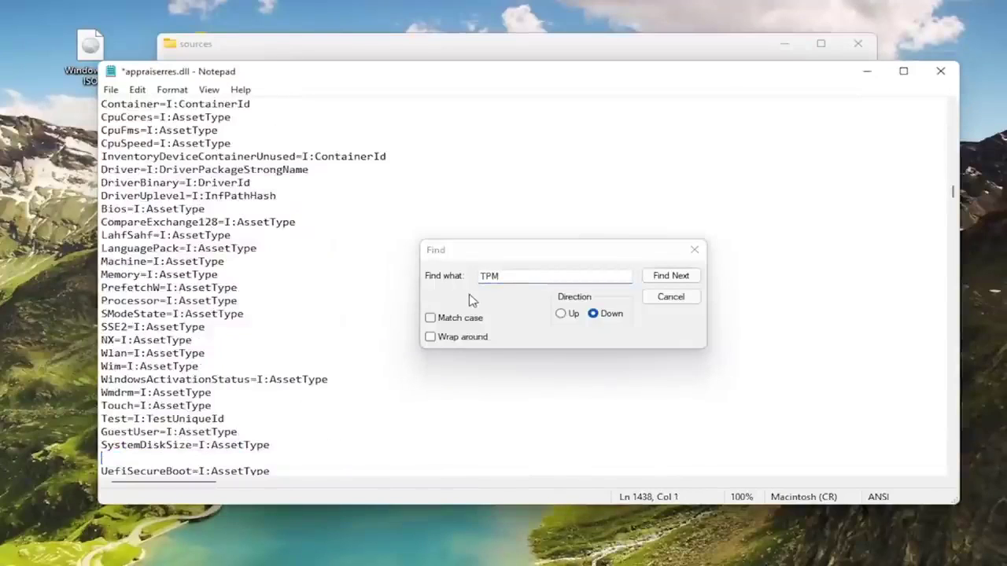
Find and delete the T:DT_ALL_TPM_TpmVersionBlockingSVSetup=TRUE line in the DT_ANY_SVH_BlockingSV section, including its leftover blank line
click(500, 275)
key(Return)
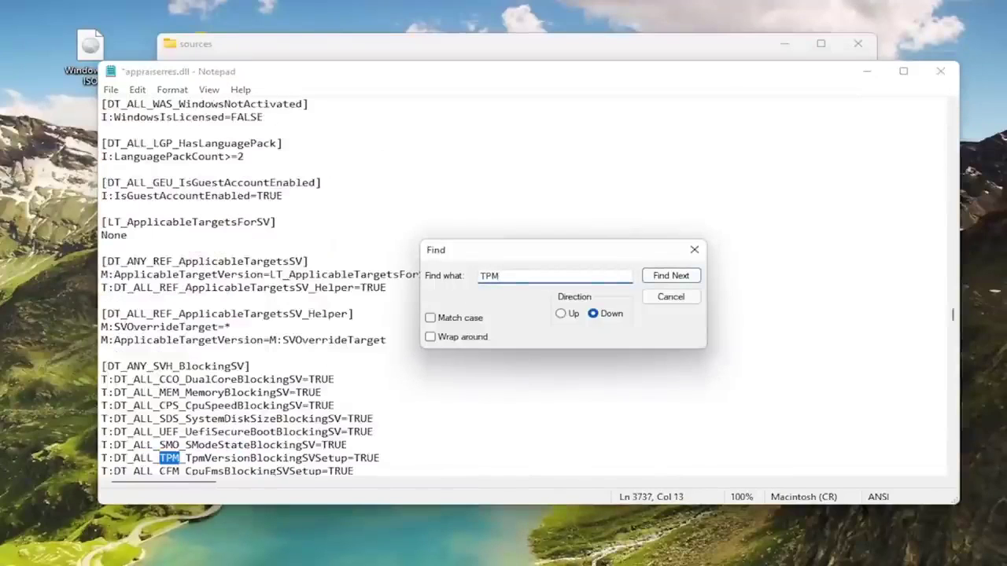
triple_click(173, 457)
key(Delete)
key(BackSpace)
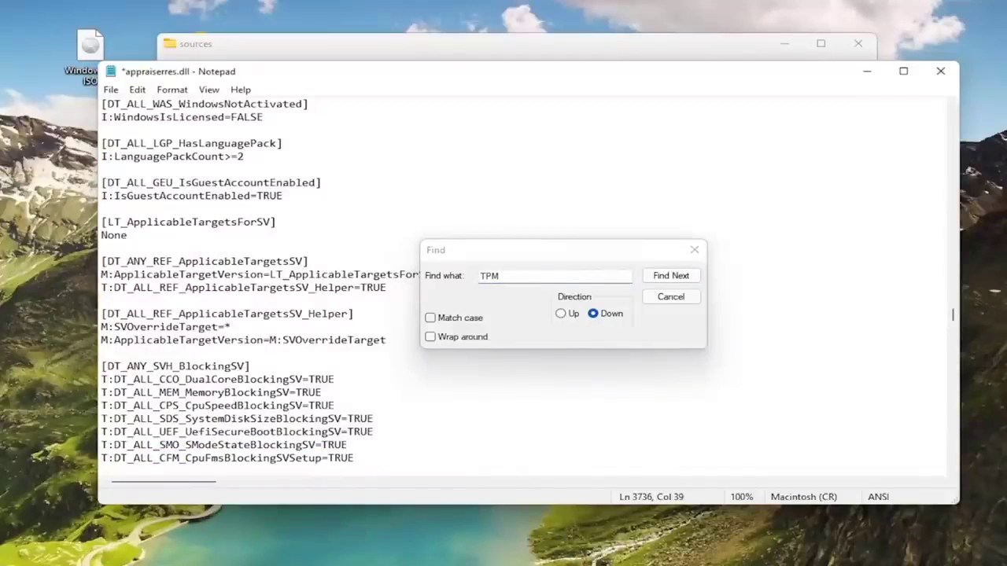
Find the next TPM entry and delete the [LT_TpmInvalidStates] heading line, keeping the 0 and 1 lines below it
click(500, 276)
key(Return)
scroll(258, 286, down, 1)
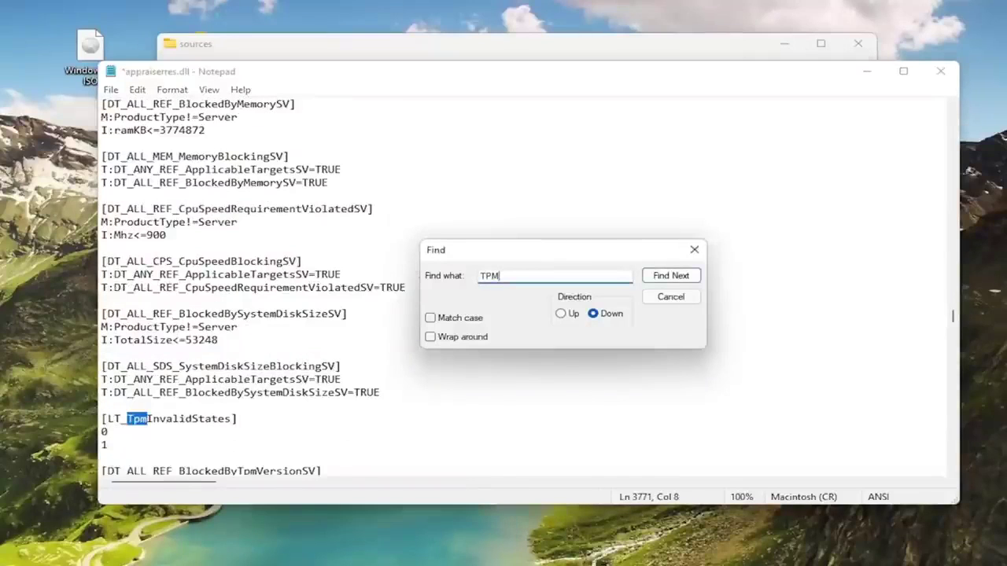
triple_click(164, 418)
click(165, 418)
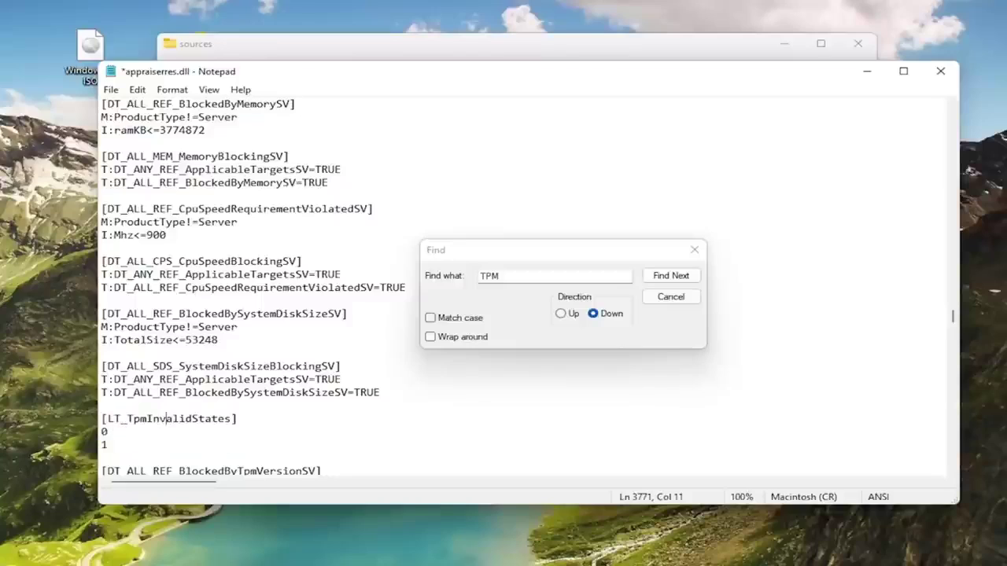
key(End)
key(shift+Left)
key(shift+Left)
key(shift+Left)
key(shift+Left)
key(shift+Left)
key(shift+Left)
key(shift+Left)
key(shift+Left)
key(shift+Left)
key(shift+Left)
key(shift+Left)
key(shift+Left)
key(shift+Left)
key(shift+Left)
key(shift+Left)
key(shift+Left)
key(shift+Left)
key(shift+Left)
key(shift+Left)
key(shift+Left)
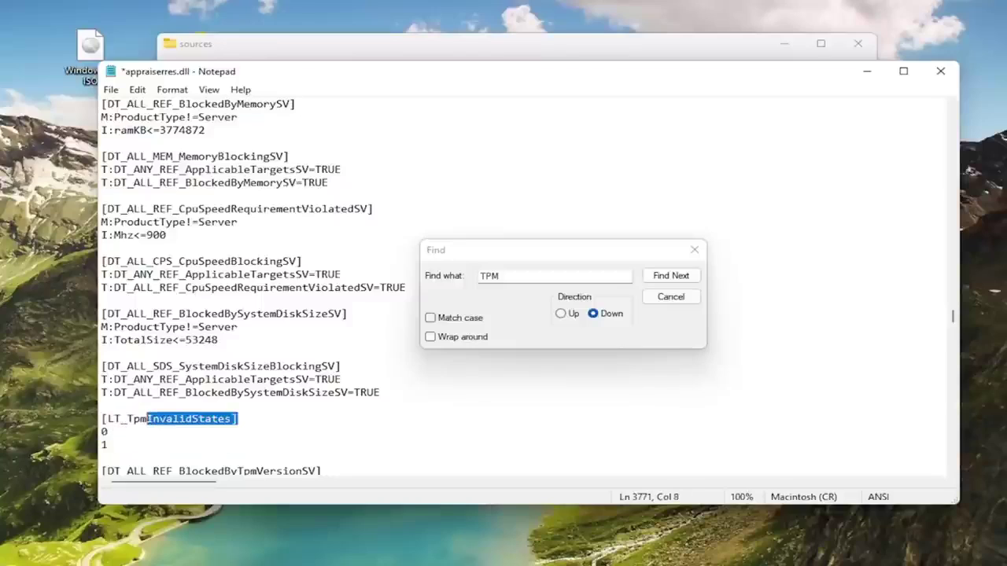
key(BackSpace)
key(BackSpace)
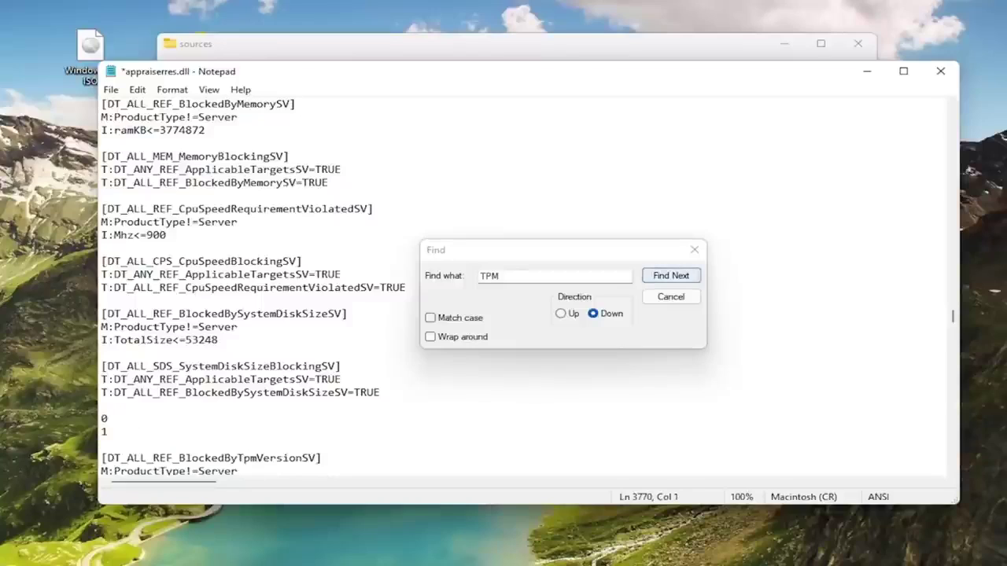
Find the next TPM entry and delete the [DT_ALL_REF_BlockedByTpmVersionSV] heading and its I:TpmVersionInfo=LT_TpmInvalidStates line
click(670, 277)
drag(102, 379, 322, 379)
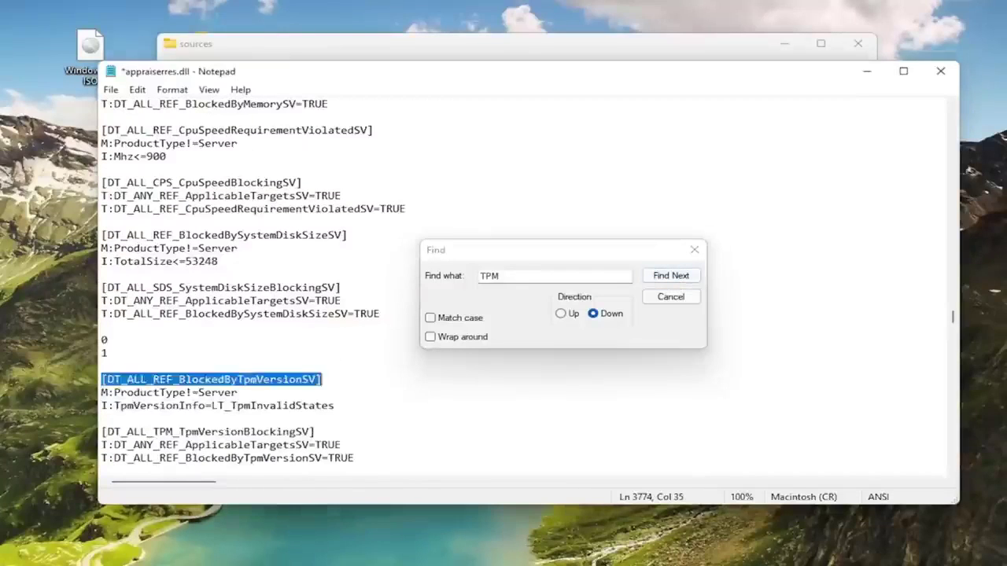
key(BackSpace)
key(BackSpace)
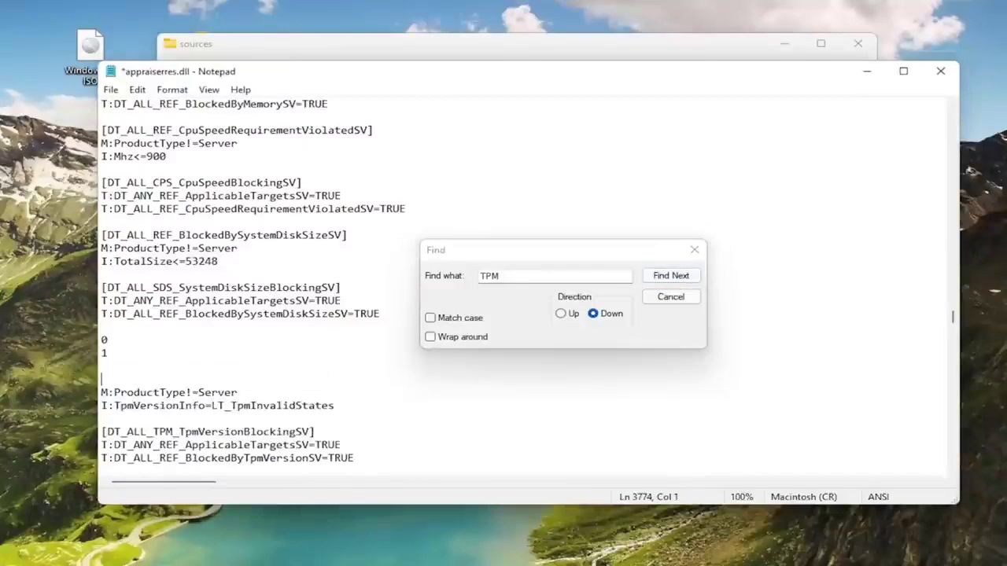
triple_click(217, 392)
key(BackSpace)
key(BackSpace)
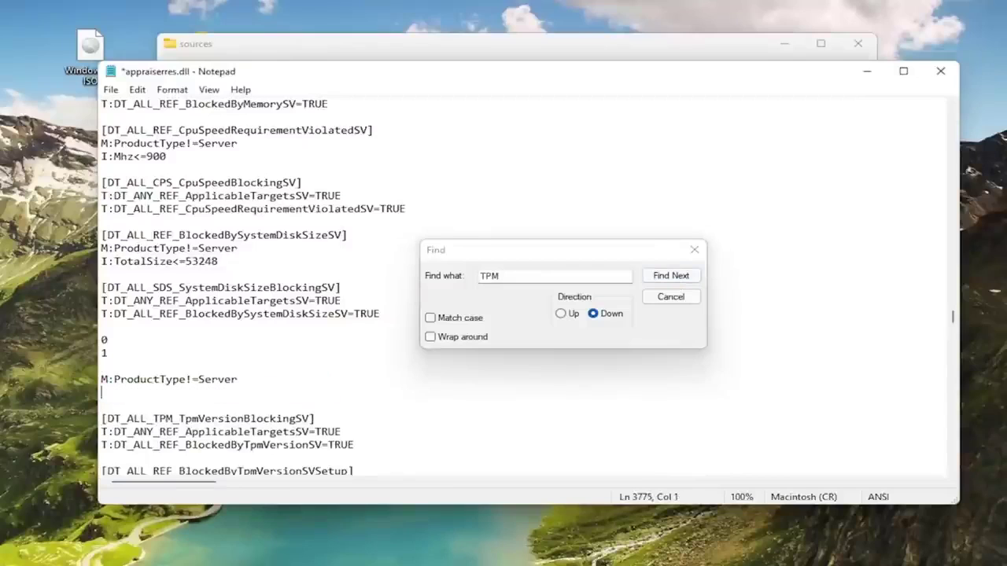
Find the next TPM entries and delete the [DT_ALL_TPM_TpmVersionBlockingSV] heading and its T:DT_ALL_REF_BlockedByTpmVersionSV=TRUE line
click(666, 277)
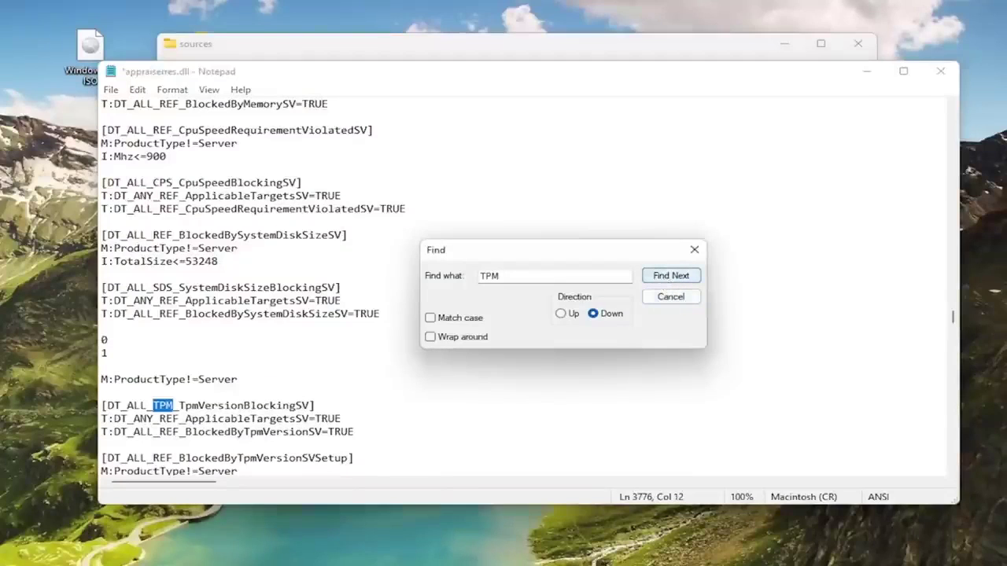
click(285, 406)
triple_click(286, 405)
key(BackSpace)
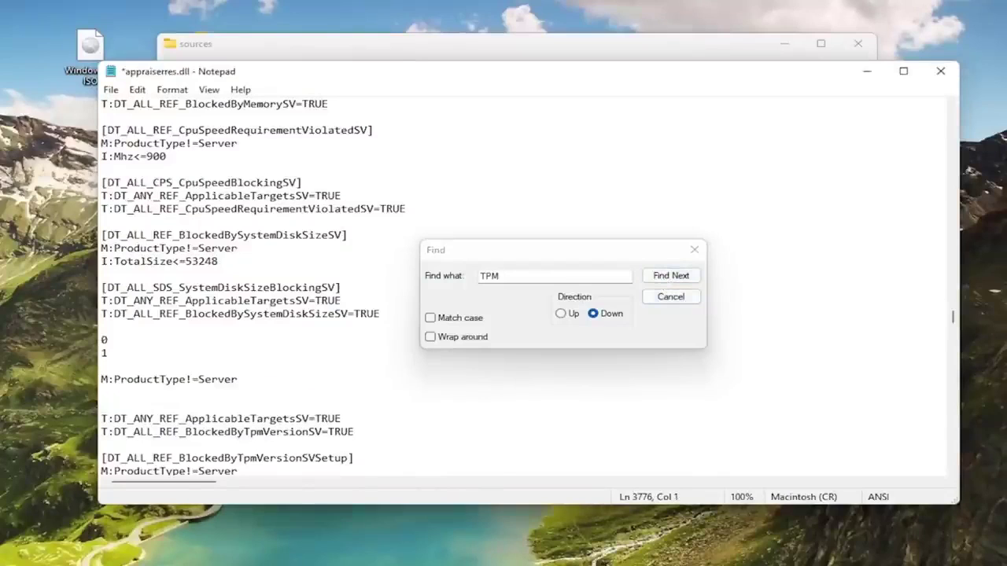
key(BackSpace)
click(669, 277)
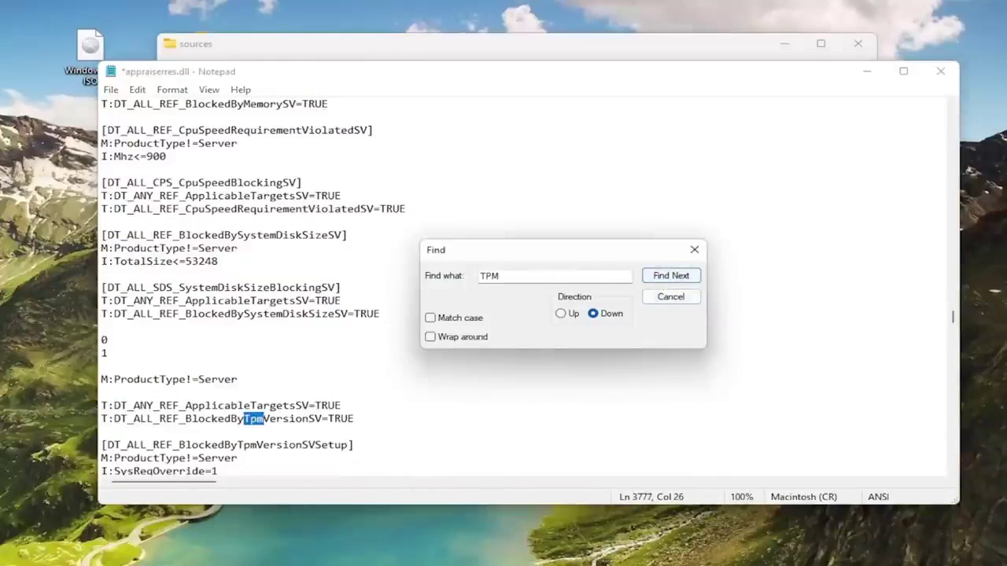
double_click(285, 419)
key(BackSpace)
Find the next TPM entries and delete the [DT_ALL_REF_BlockedByTpmVersionSVSetup] heading and its I:TpmVersionInfo=0 line
key(BackSpace)
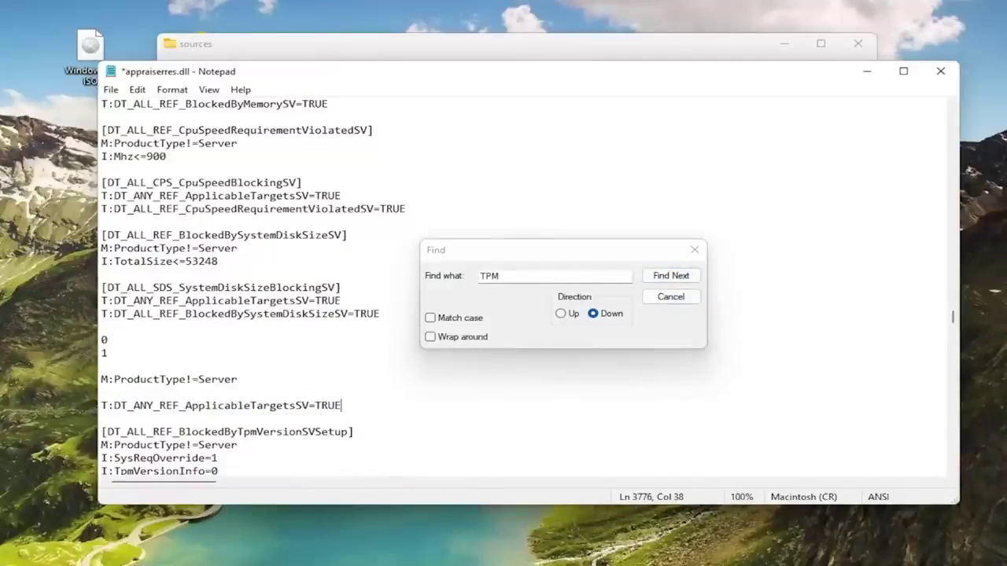
click(670, 275)
click(275, 432)
triple_click(276, 432)
key(BackSpace)
key(BackSpace)
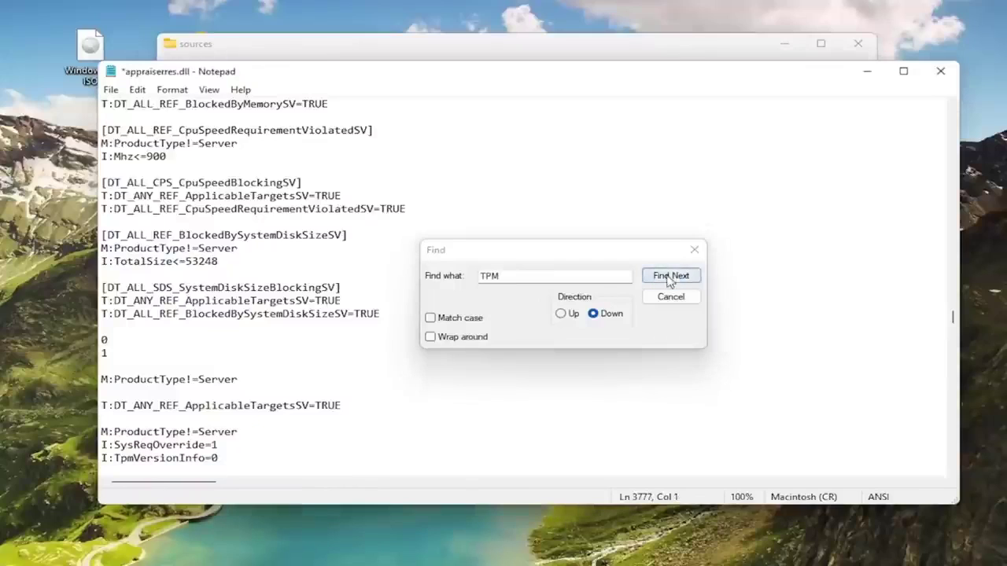
click(670, 275)
click(172, 457)
triple_click(171, 458)
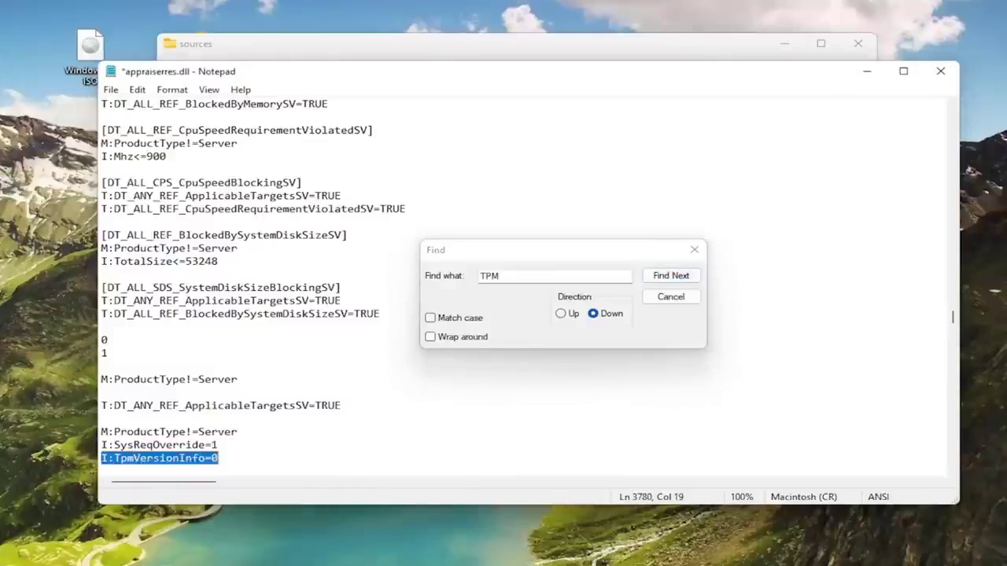
key(BackSpace)
key(BackSpace)
Find the next TPM entries and delete the [DT_ALL_REF_BlockedByTpmVersionSVSetup2] heading and its I:TpmVersionInfo=LT_TpmInvalidStates line
click(670, 276)
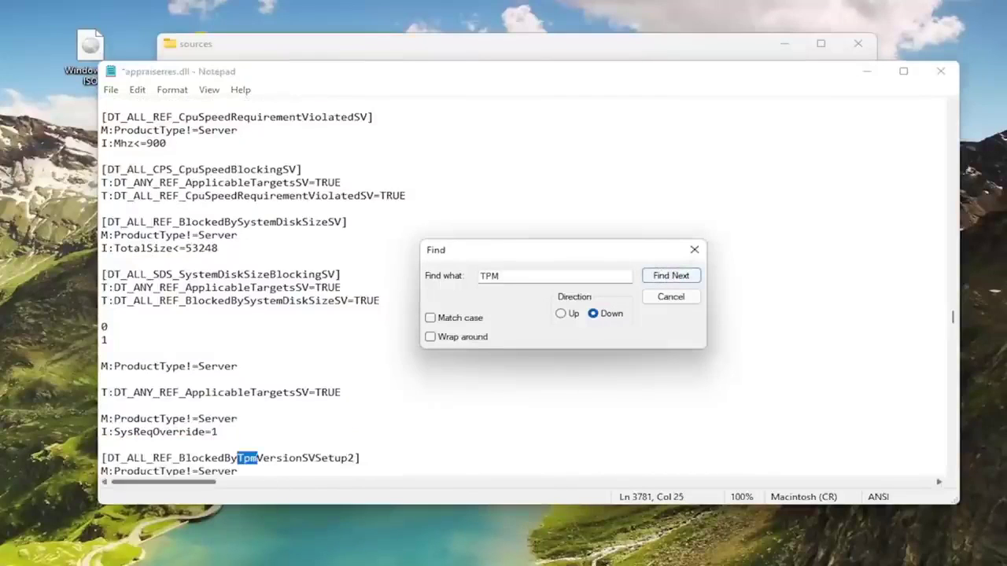
triple_click(228, 458)
key(BackSpace)
key(BackSpace)
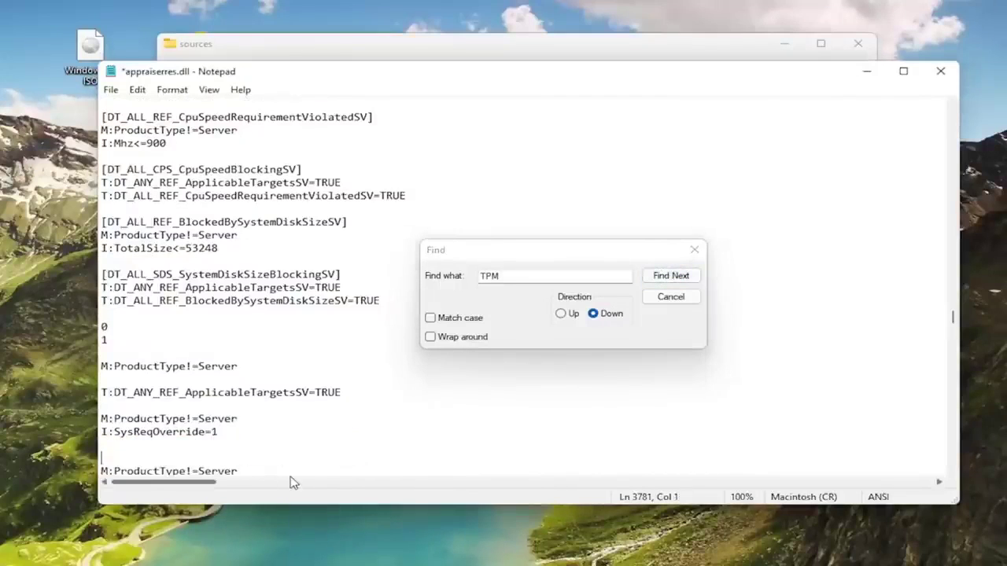
click(673, 276)
triple_click(228, 458)
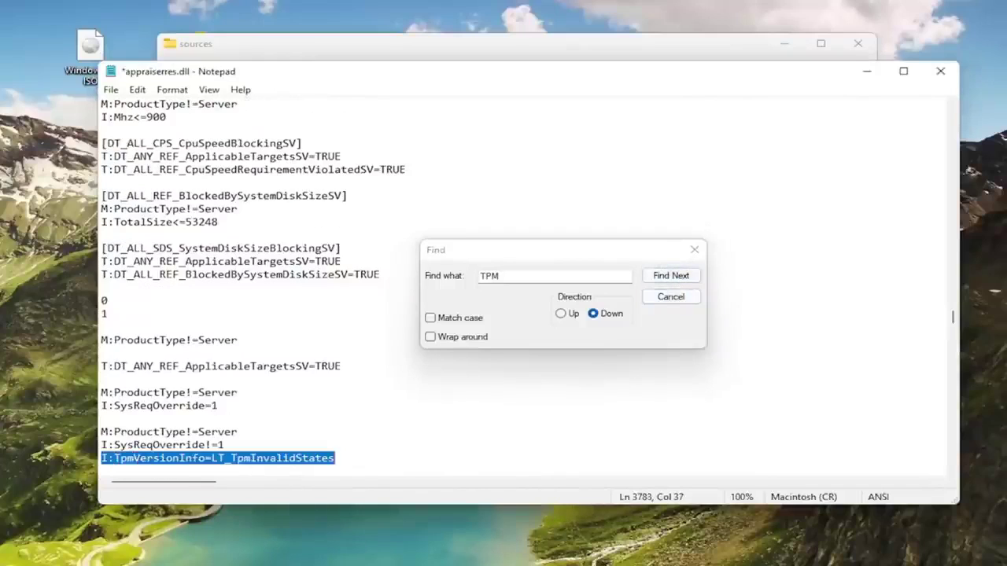
key(BackSpace)
key(BackSpace)
Find and delete the [DT_ANY_REF_BlockedByTpmVersionSVSetupHelper] heading with its BlockedByTpmVersionSVSetup=TRUE and BlockedByTpmVersionSVSetup2=TRUE lines, including the leftover blank line
click(670, 276)
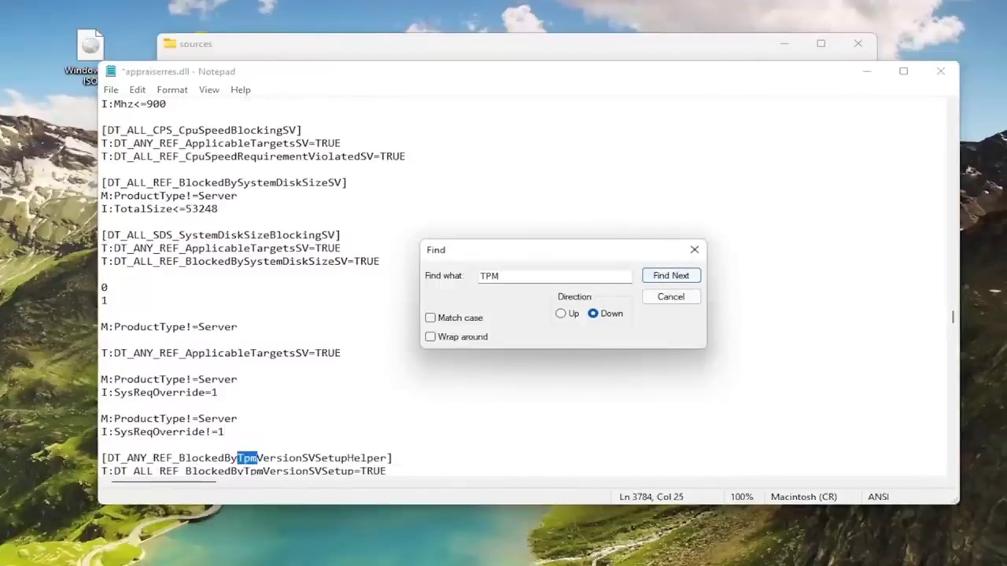
triple_click(228, 458)
key(BackSpace)
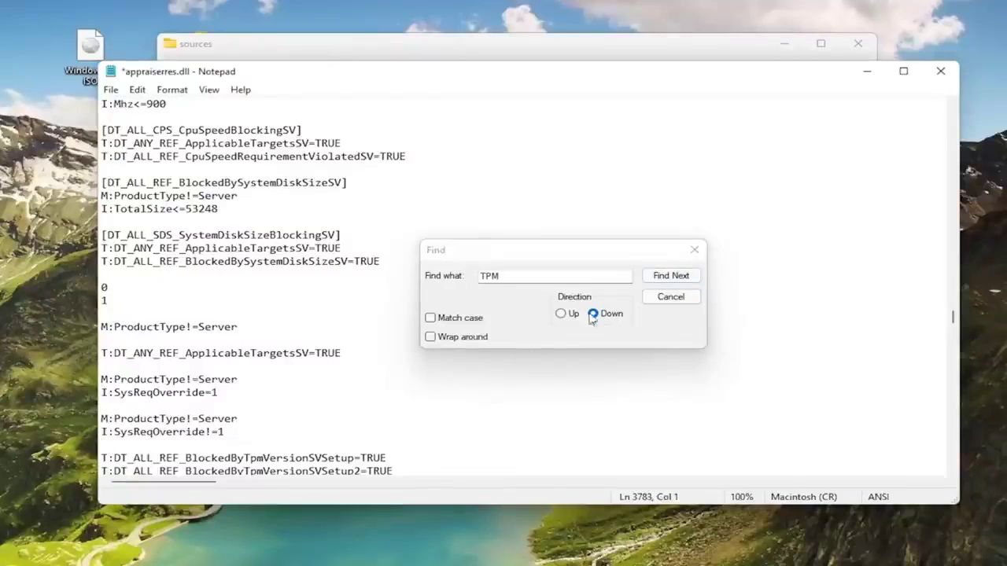
scroll(315, 354, down, 2)
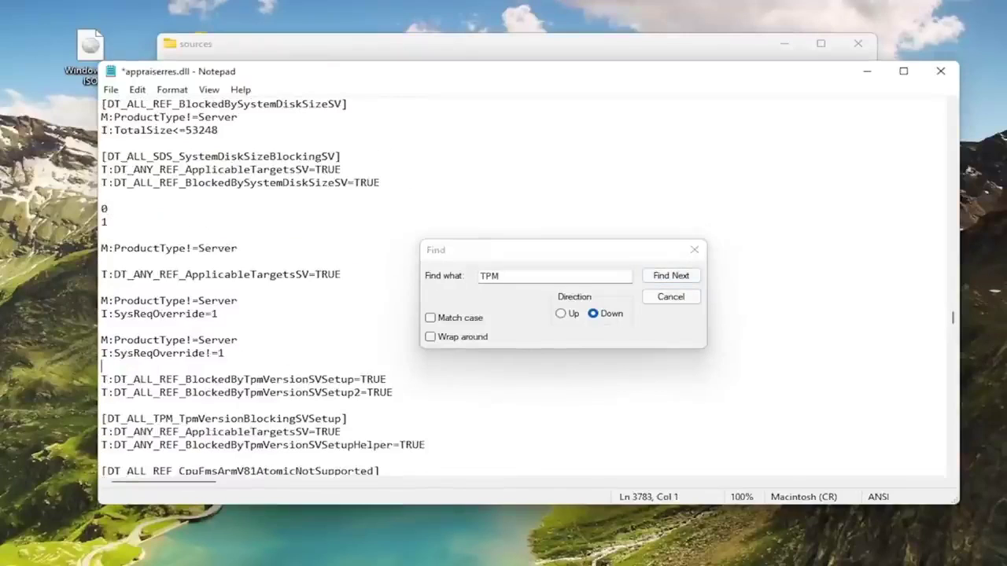
drag(393, 392, 103, 384)
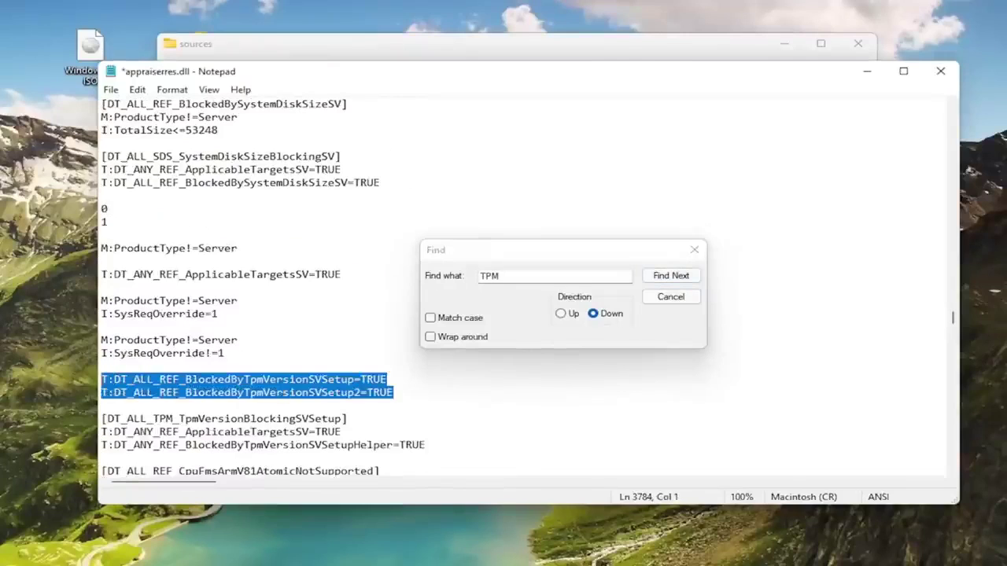
key(BackSpace)
key(BackSpace)
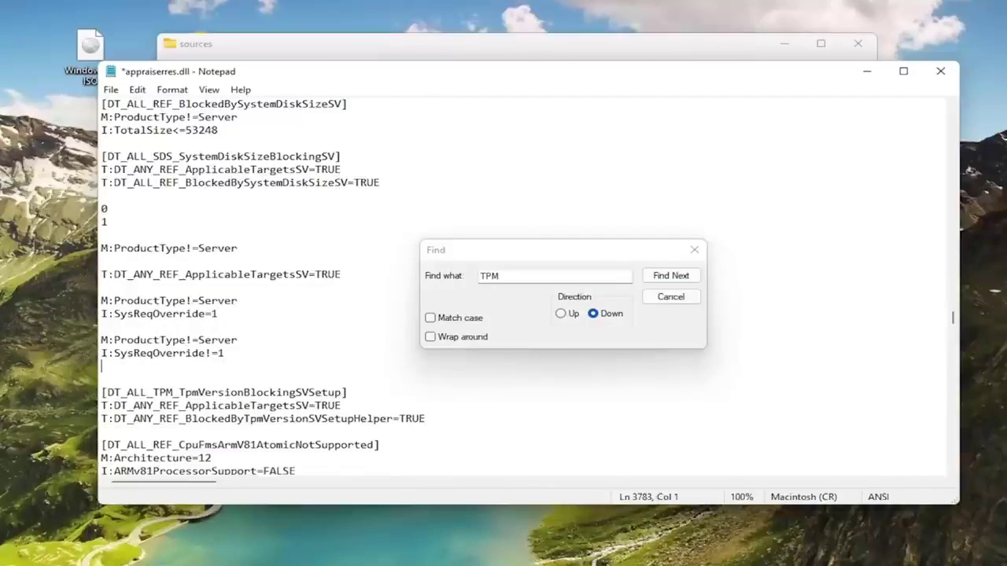
Delete the [DT_ALL_TPM_TpmVersionBlockingSVSetup] heading and its T:DT_ANY_REF_BlockedByTpmVersionSVSetupHelper=TRUE line, keeping the ApplicableTargetsSV line
key(BackSpace)
key(Down)
key(shift+End)
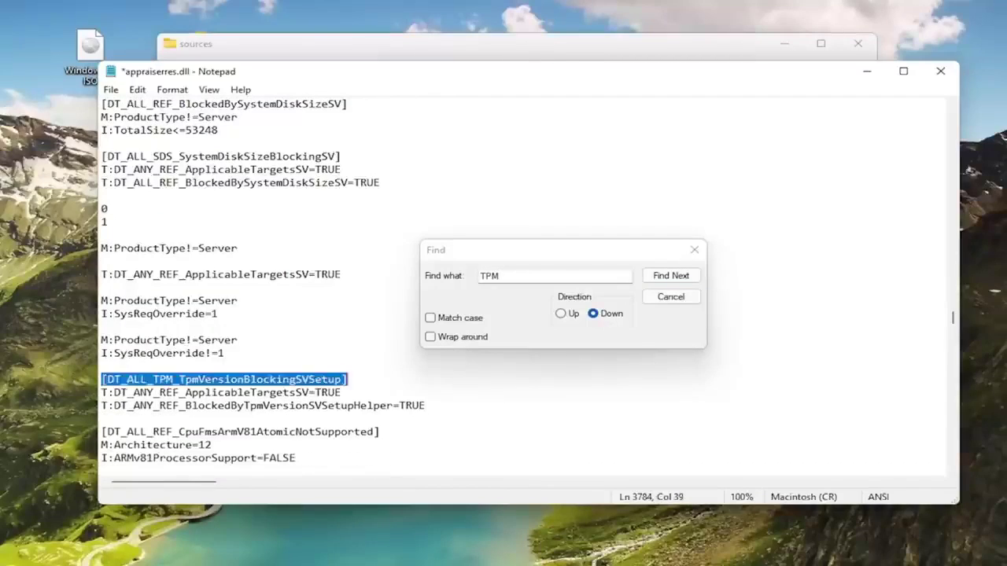
key(BackSpace)
key(BackSpace)
click(665, 280)
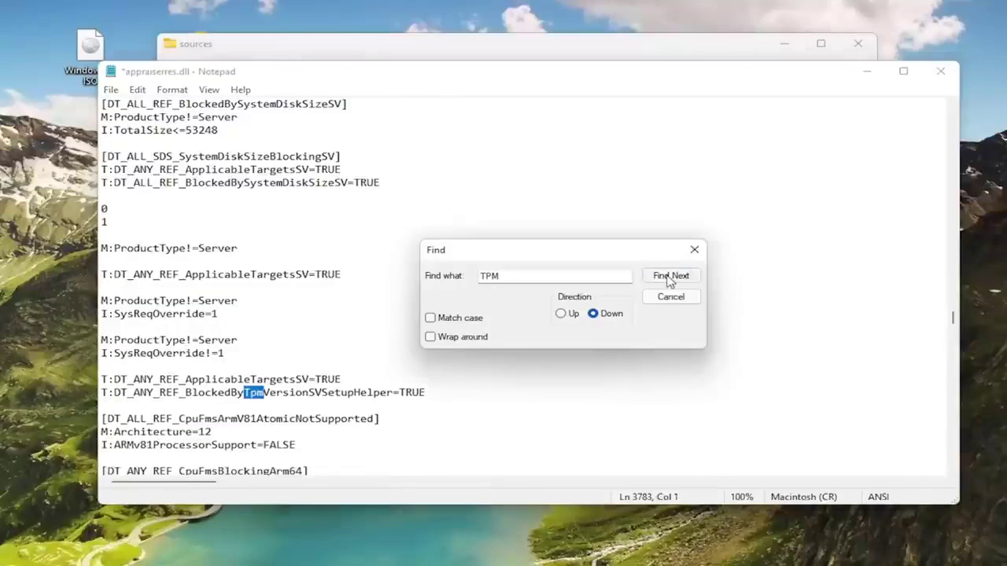
drag(424, 393, 101, 392)
key(BackSpace)
key(BackSpace)
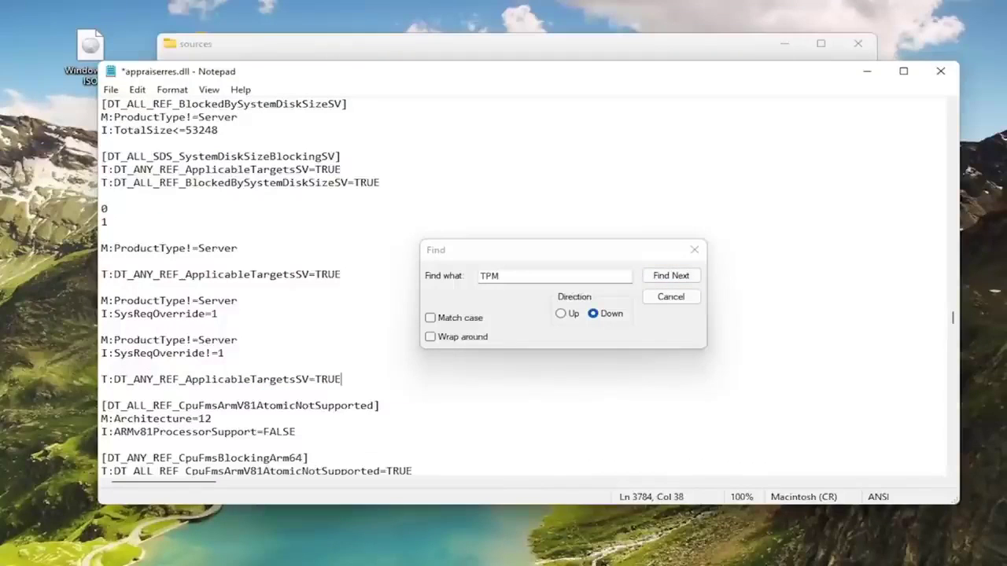
Find the next TPM entry and delete the Tpm=I:Marker_BlockedByTpmVersion line in the OldMarkers_RedReason section
click(675, 279)
scroll(315, 393, down, 1)
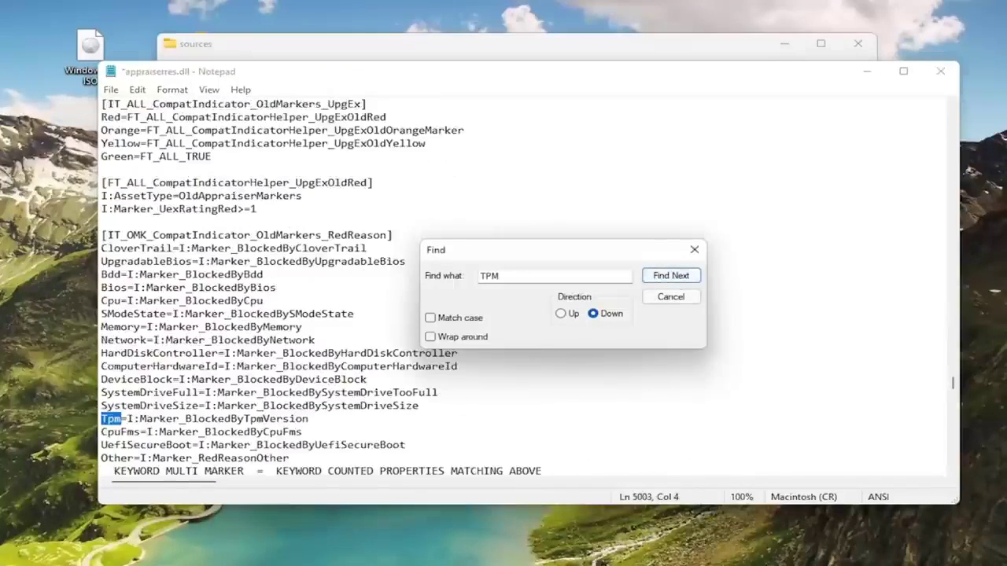
drag(311, 419, 101, 418)
key(BackSpace)
Find the next TPM entry and delete the Tpm=FT_ALL_CompatMarker_BlockedByTpmVersion line in the FreshMarkers_RedReason section
key(BackSpace)
click(671, 275)
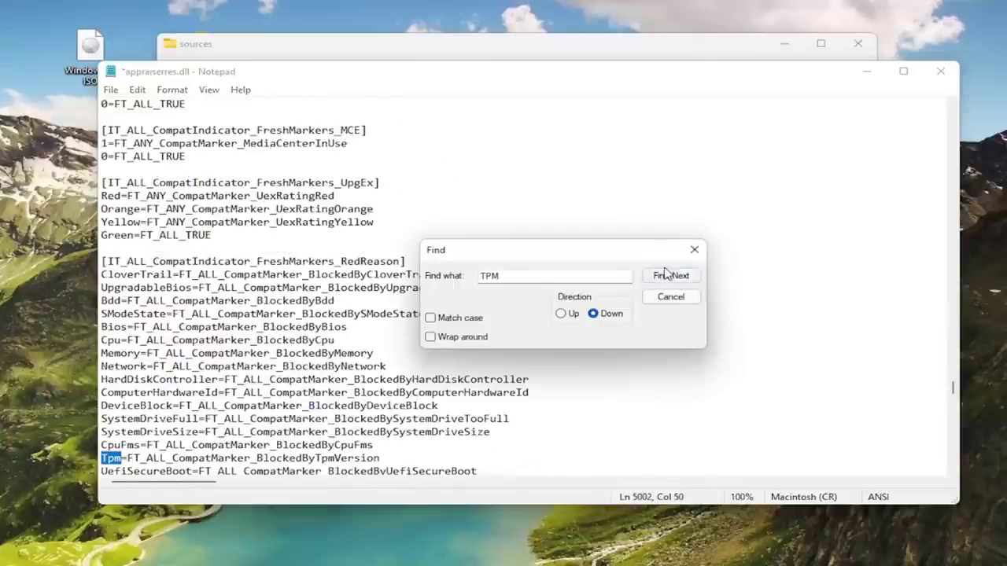
click(227, 445)
drag(101, 458, 379, 458)
key(BackSpace)
key(BackSpace)
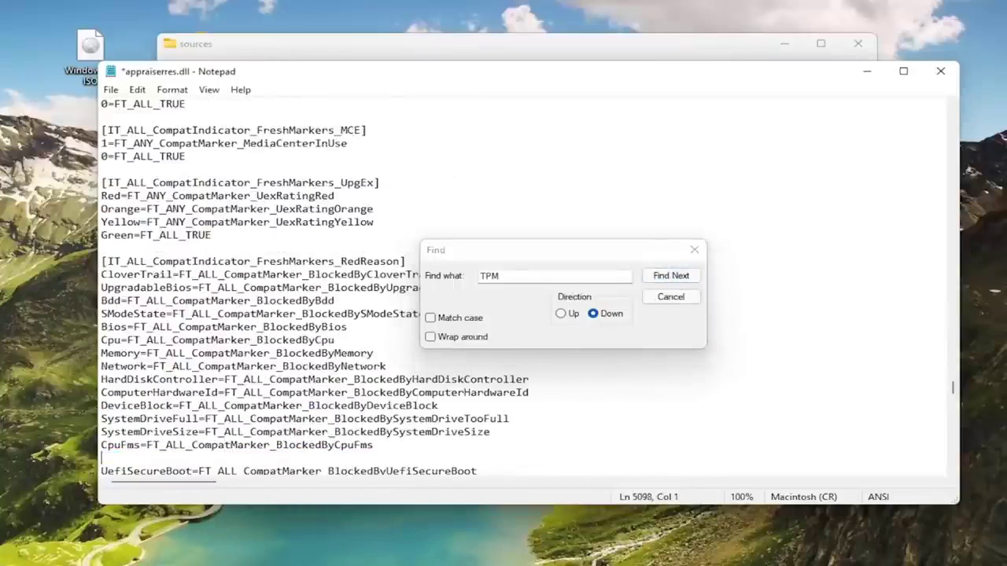
Find the next TPM entry and delete the T:FT_ALL_CompatMarker_BlockedByTpmVersion=TRUE line in the SpecificRedReasons section
click(671, 275)
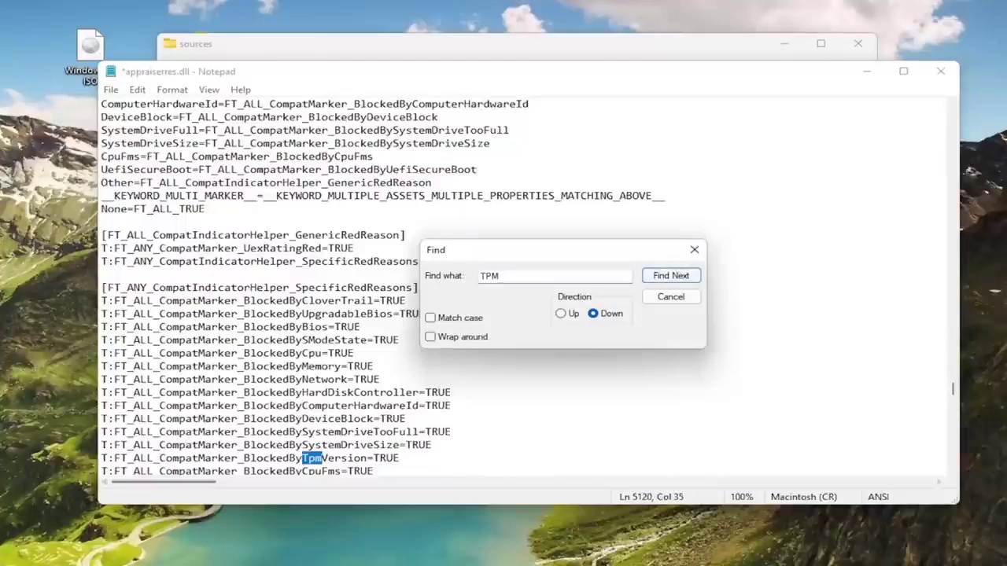
drag(101, 458, 399, 458)
key(BackSpace)
key(BackSpace)
Check the rest of the file for TPM entries by searching downward and upward, dismissing each search message
click(671, 276)
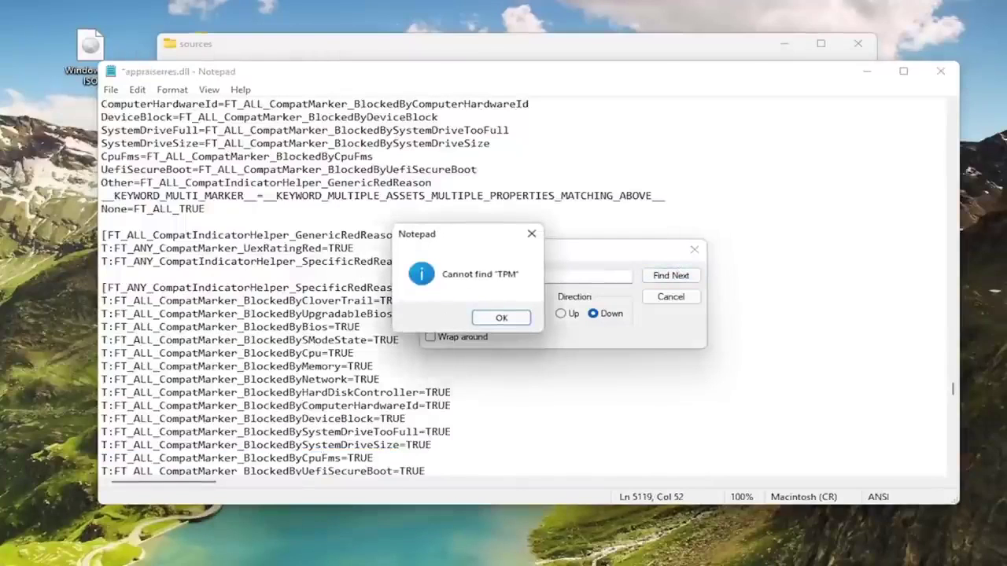
click(499, 316)
click(561, 313)
click(675, 275)
click(504, 316)
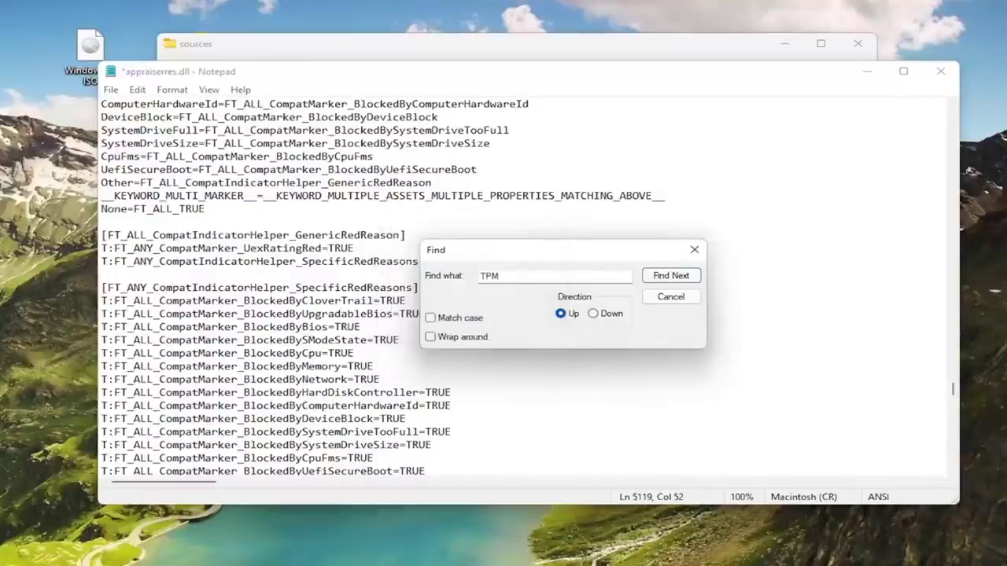
Search upward for UEFI and delete the UefiSecureBoot=FT_ALL_CompatMarker_BlockedByUefiSecureBoot line
drag(501, 276, 477, 277)
text(UEFI)
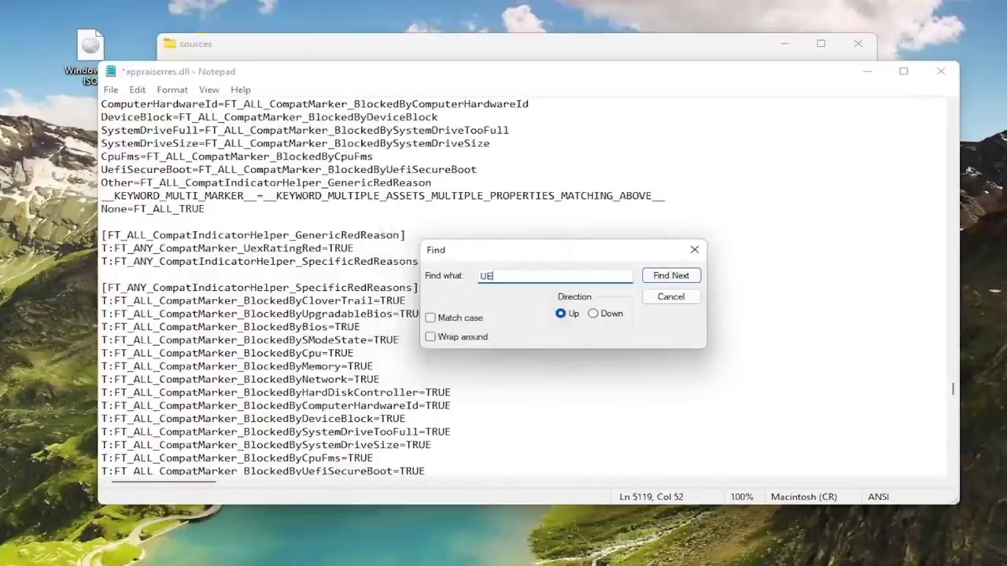
click(675, 275)
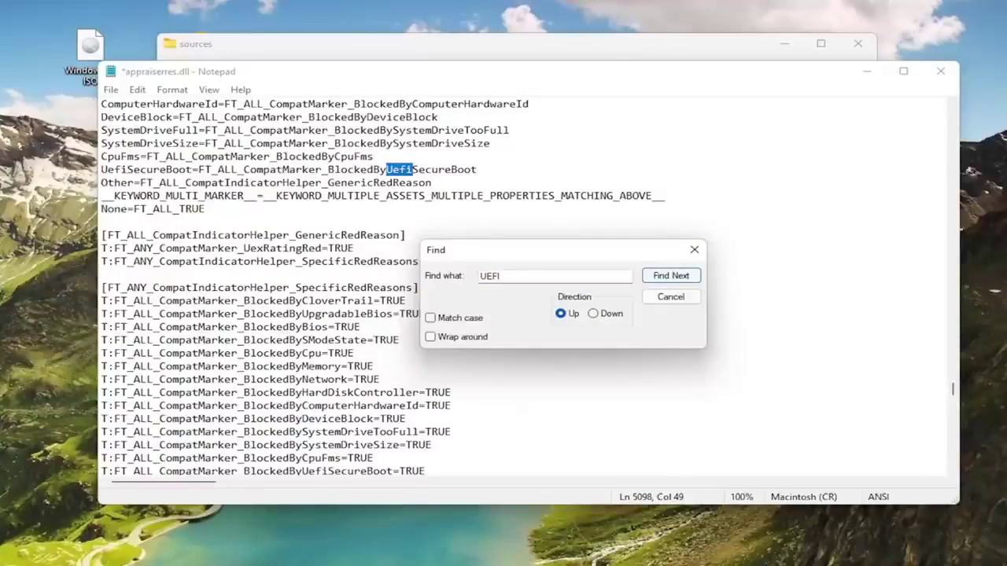
scroll(519, 283, up, 1)
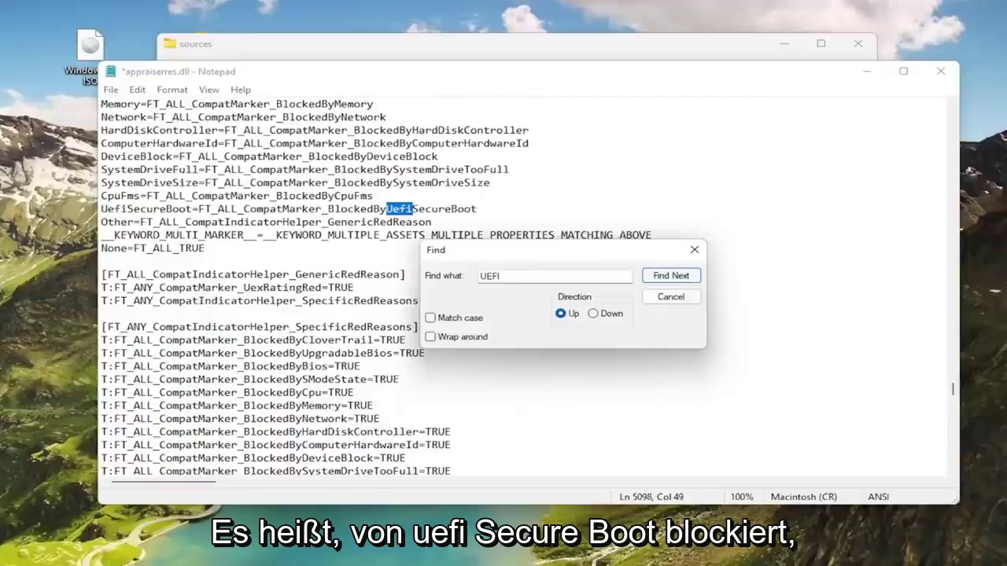
double_click(289, 208)
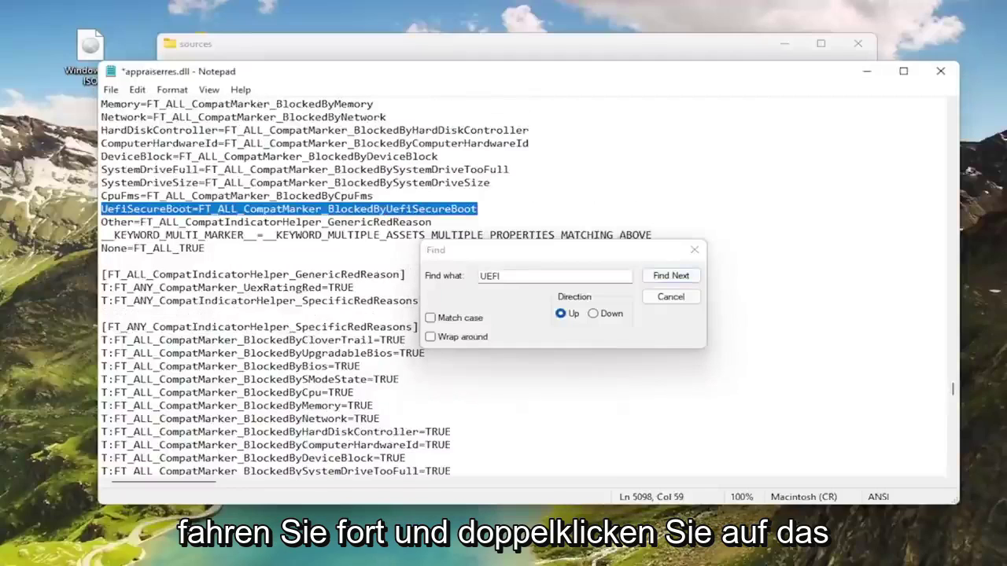
key(BackSpace)
key(BackSpace)
Find the next UEFI entry upward and delete the UefiSecureBoot=I:Marker_BlockedByUefiSecureBoot line
click(675, 277)
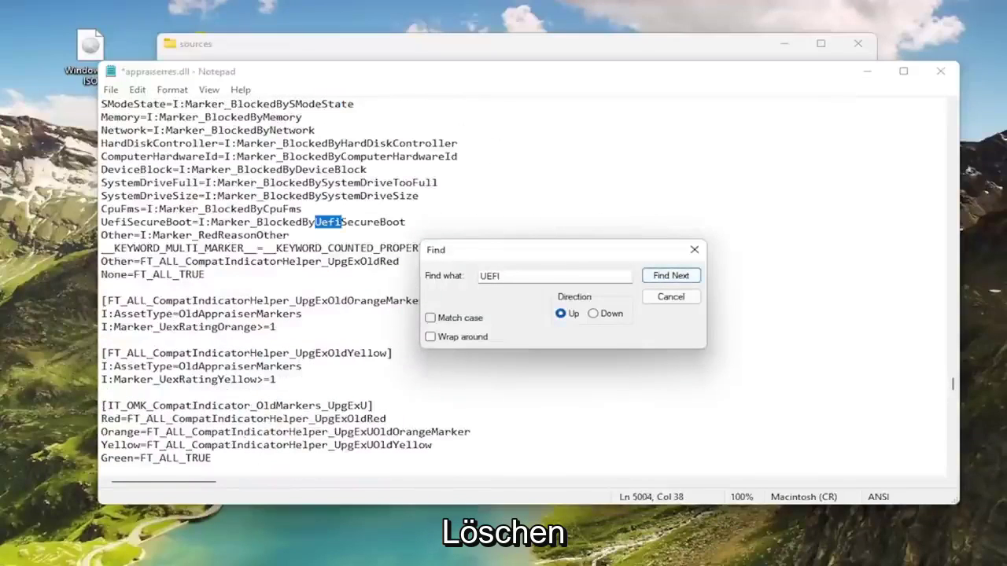
scroll(360, 222, down, 1)
double_click(360, 182)
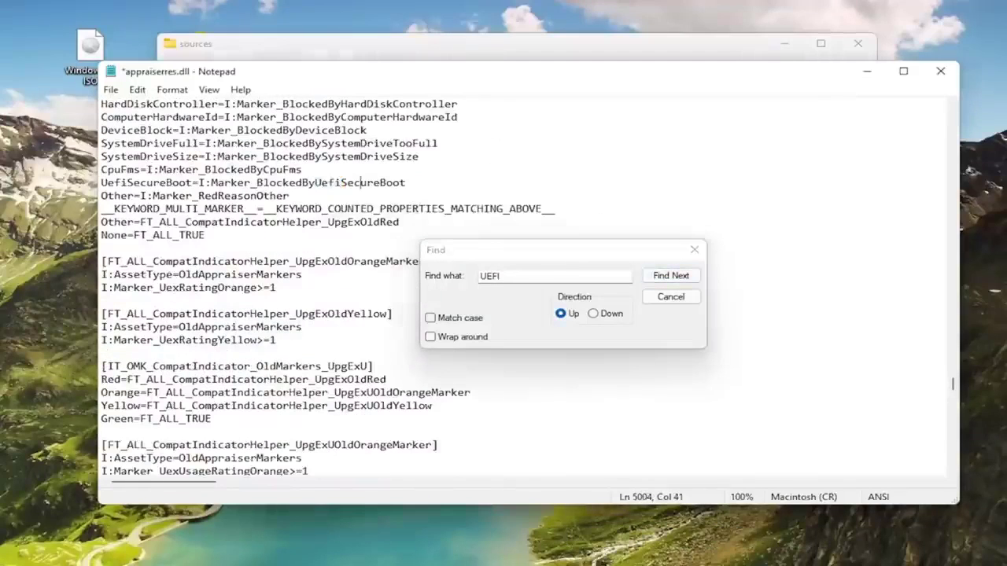
key(BackSpace)
key(BackSpace)
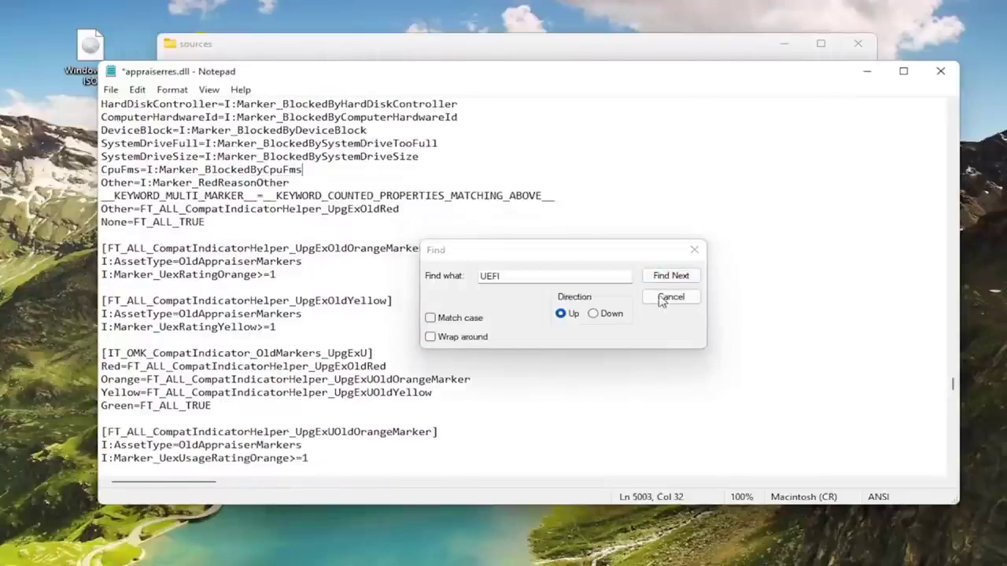
Find the next UEFI entry and delete the T:DT_ALL_REF_BlockedByUefiSecureBootSV=TRUE line and its [DT_ALL_UEF_UefiSecureBootBlockingSV] heading
click(671, 276)
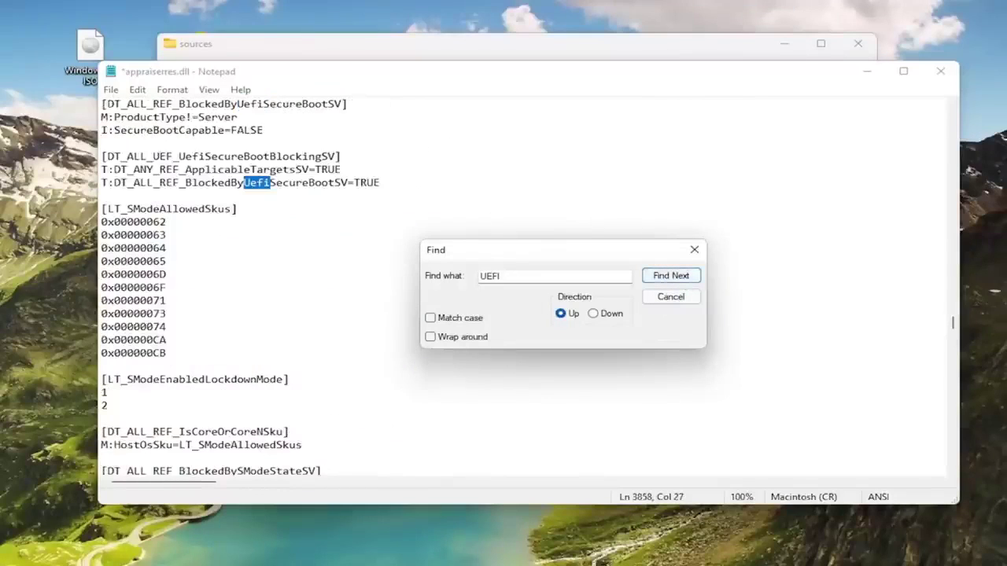
double_click(360, 183)
key(BackSpace)
scroll(223, 287, up, 2)
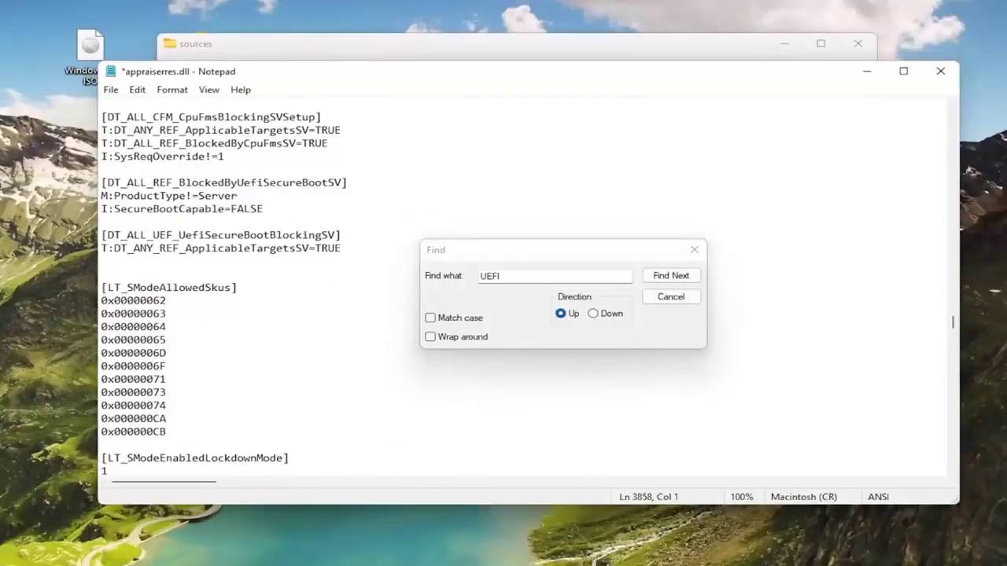
key(BackSpace)
triple_click(220, 234)
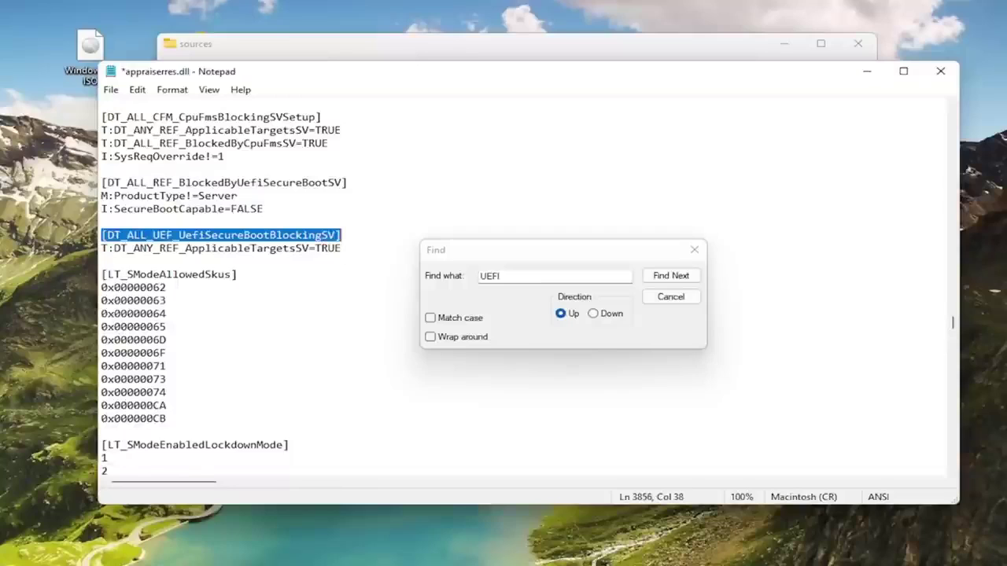
key(BackSpace)
key(BackSpace)
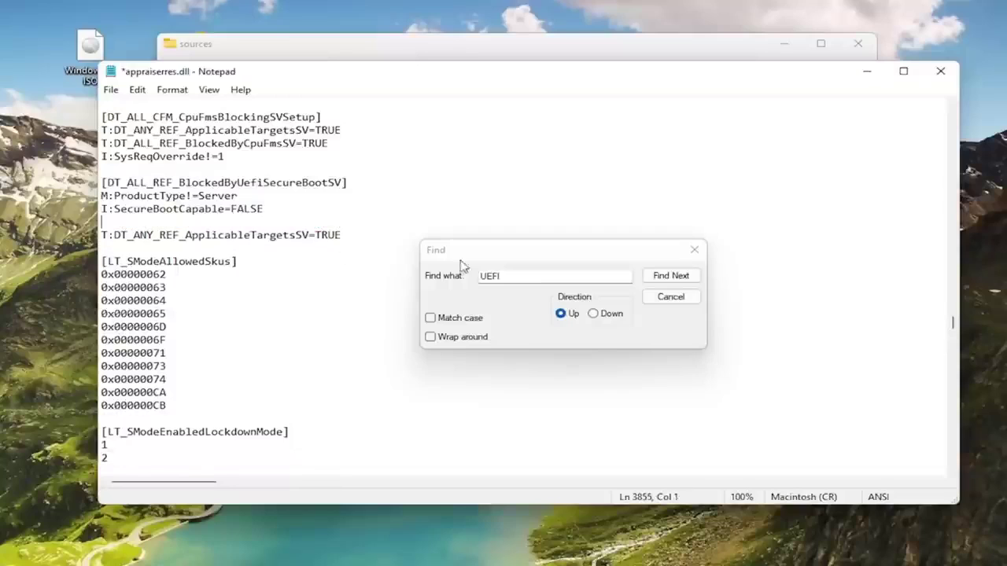
Find the next UEFI entry upward and delete the [DT_ALL_REF_BlockedByUefiSecureBootSV] heading
click(674, 276)
triple_click(221, 182)
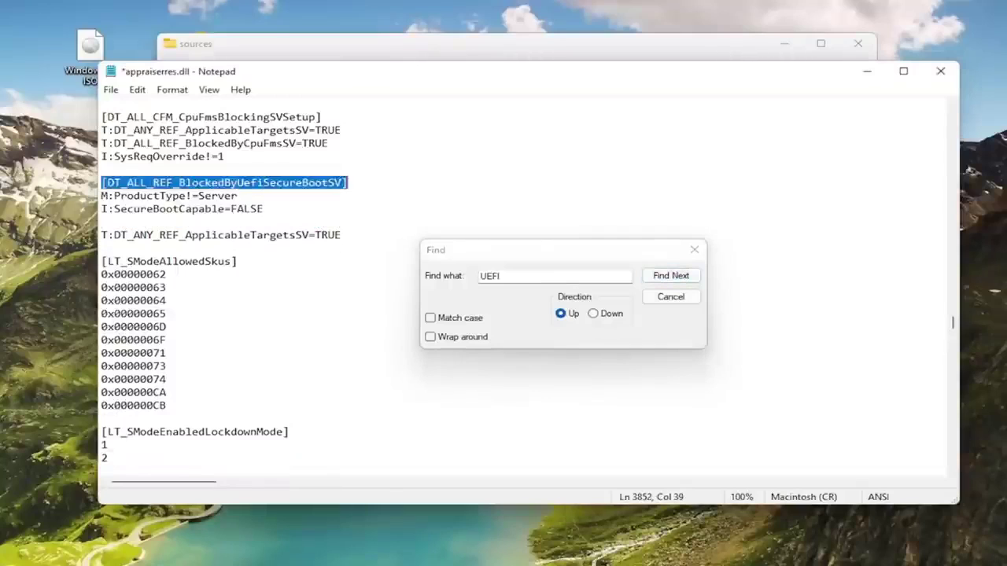
key(BackSpace)
key(BackSpace)
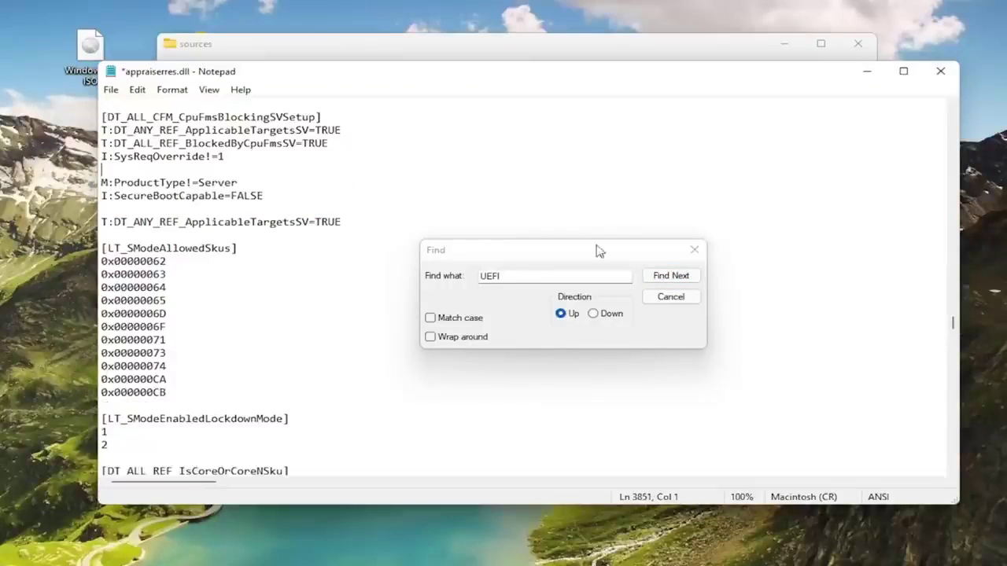
Find the next UEFI entry upward and delete the T:DT_ALL_UEF_UefiSecureBootBlockingSV=TRUE line under [DT_ANY_SVH_BlockingSV]
click(663, 276)
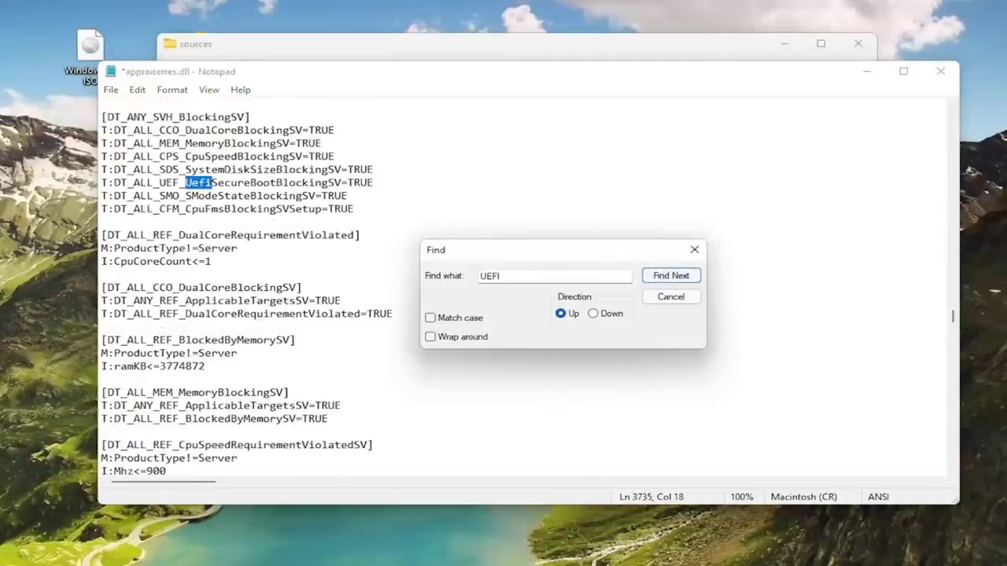
drag(101, 183, 375, 183)
key(BackSpace)
key(BackSpace)
Find the next UEFI entry upward and delete the UefiSecureBoot=I:AssetType line above GeneralTel=I:AssetType
click(664, 280)
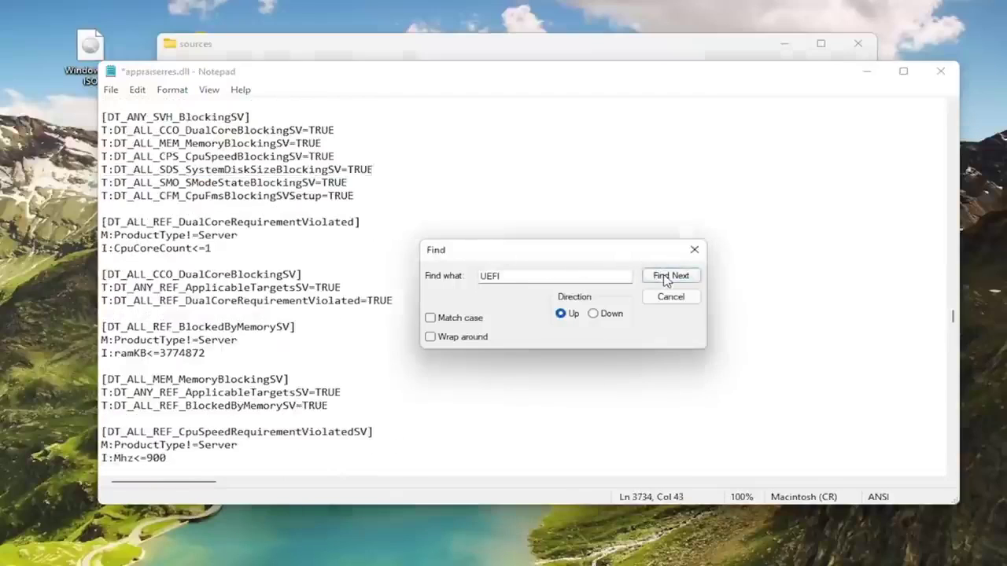
click(173, 104)
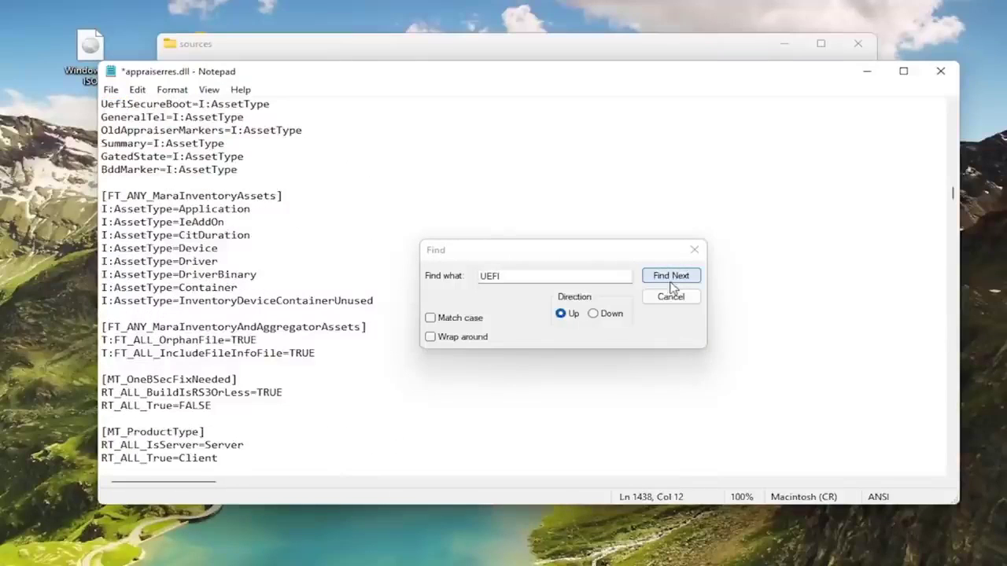
click(673, 280)
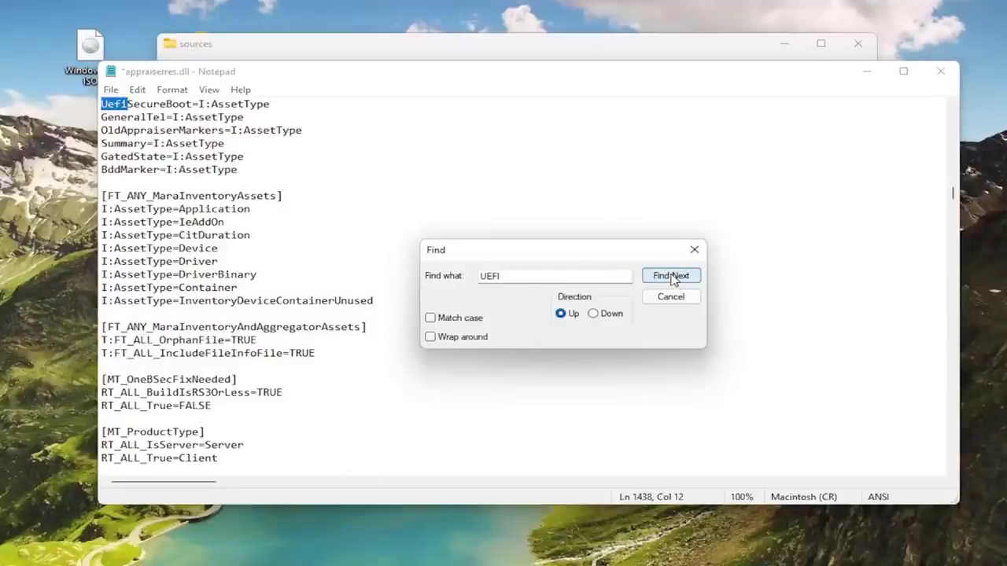
click(671, 277)
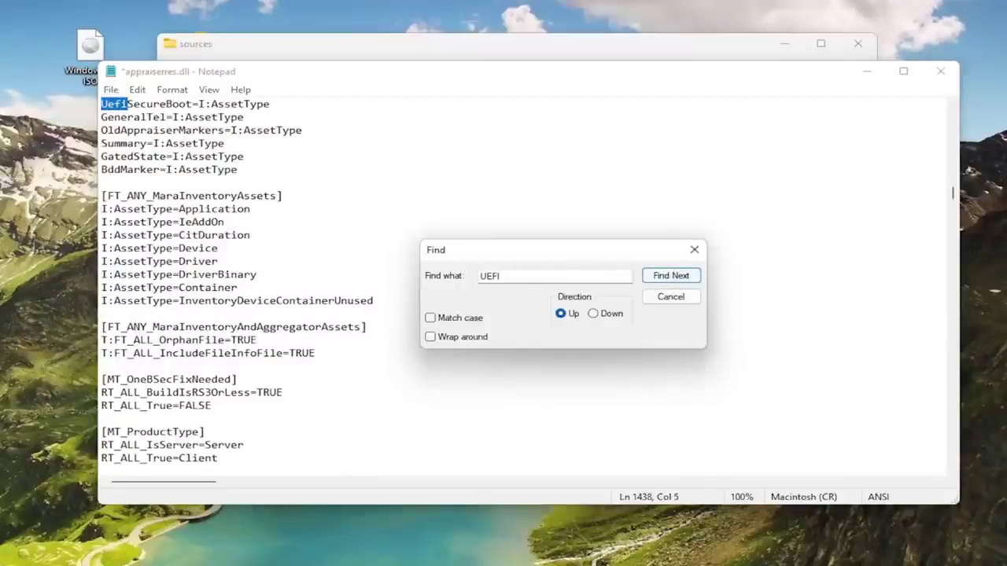
triple_click(189, 104)
key(BackSpace)
key(BackSpace)
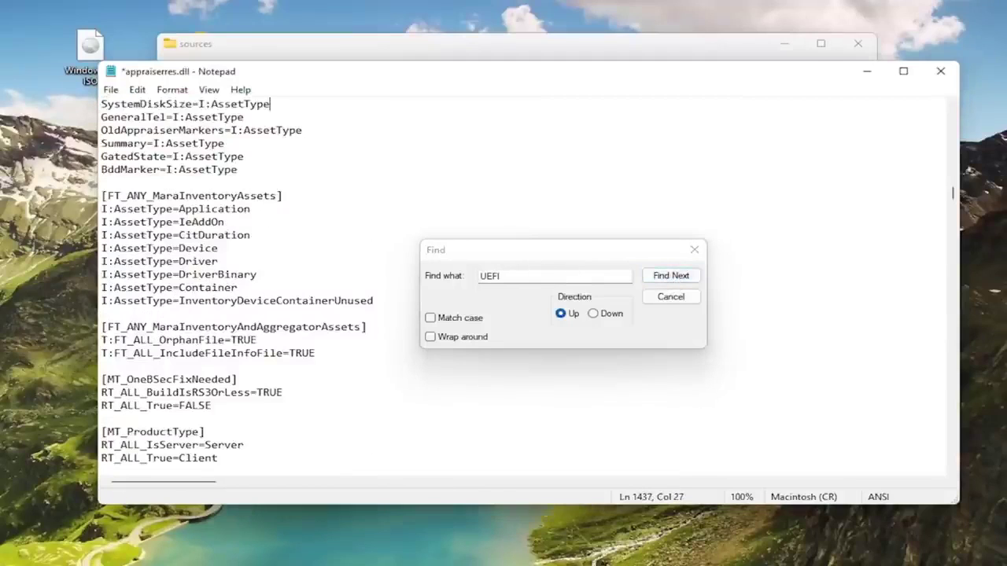
Find the next UEFI entry upward and delete the UEF=FT_ALL_AssetTypesForUefiSecureBoot line
click(678, 279)
scroll(347, 182, up, 2)
drag(101, 183, 347, 183)
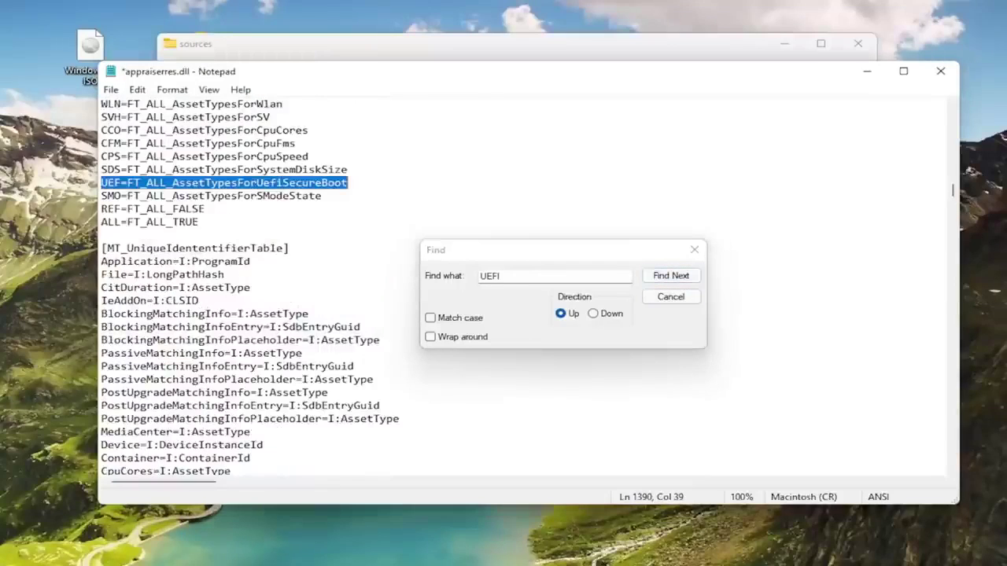
key(BackSpace)
Find the next UEFI entry upward and delete the UefiSecureBoot line above Container, Machine and Processor
key(BackSpace)
click(667, 277)
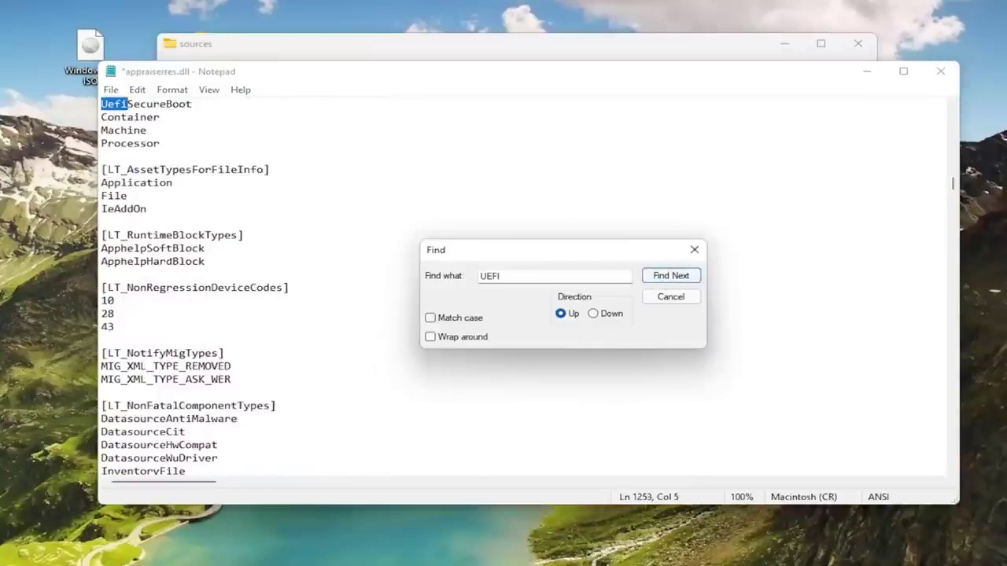
drag(102, 104, 192, 104)
Find the next UEFI entry upward and delete the UefiSecureBoot line between SystemDiskSize and Wlan
key(BackSpace)
key(BackSpace)
click(673, 280)
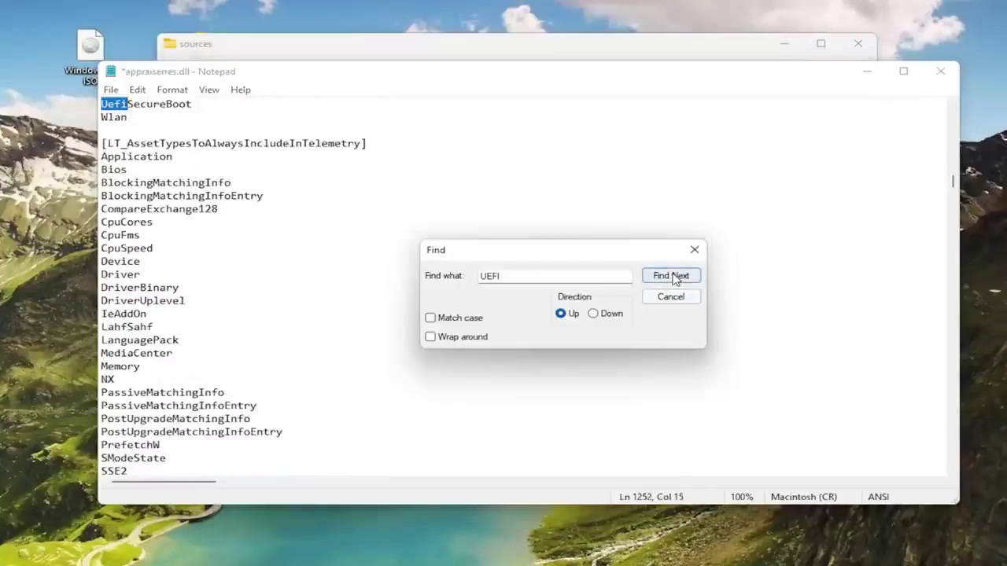
scroll(259, 287, up, 2)
triple_click(145, 183)
key(BackSpace)
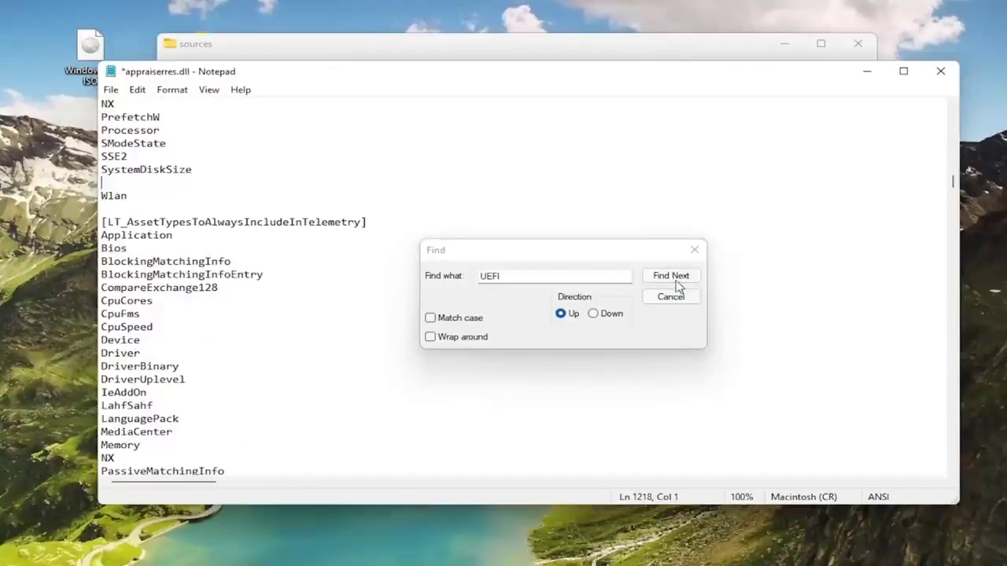
key(BackSpace)
Find the next UEFI entry upward and delete the [LT_AssetTypesForUefiSecureBoot] heading together with its UefiSecureBoot line
click(670, 276)
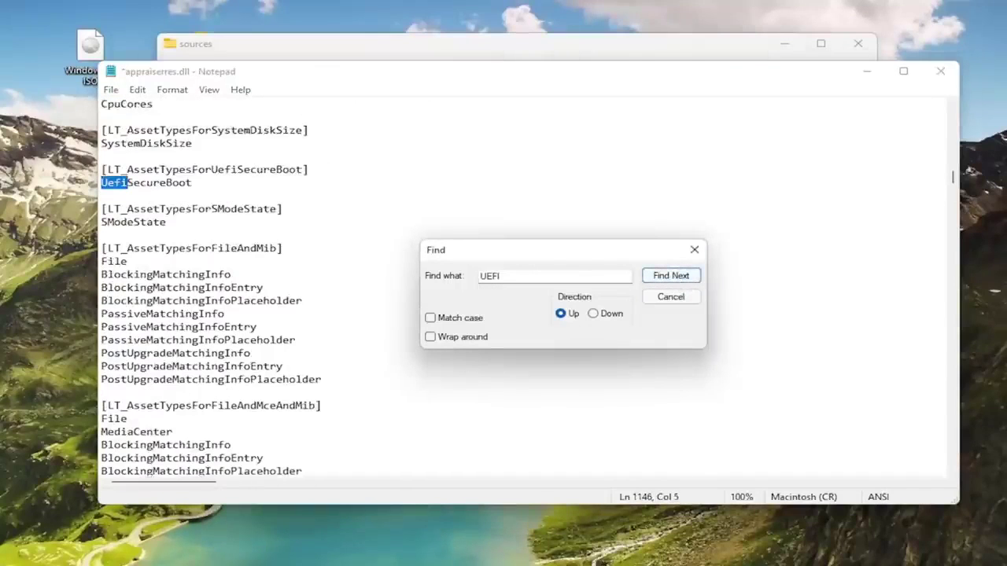
mouse_move(102, 182)
mouse_down()
mouse_move(192, 182)
mouse_move(192, 196)
mouse_move(102, 169)
mouse_up()
key(BackSpace)
key(BackSpace)
key(BackSpace)
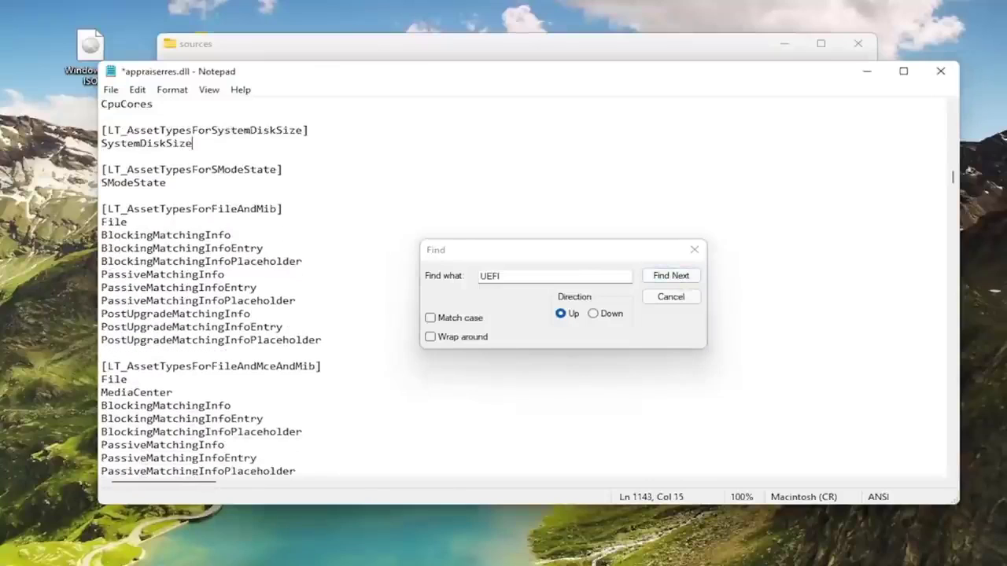
Find the next UEFI entry upward and delete the UefiSecureBoot line from the [LT_AssetTypesForSV] section
click(671, 276)
click(671, 276)
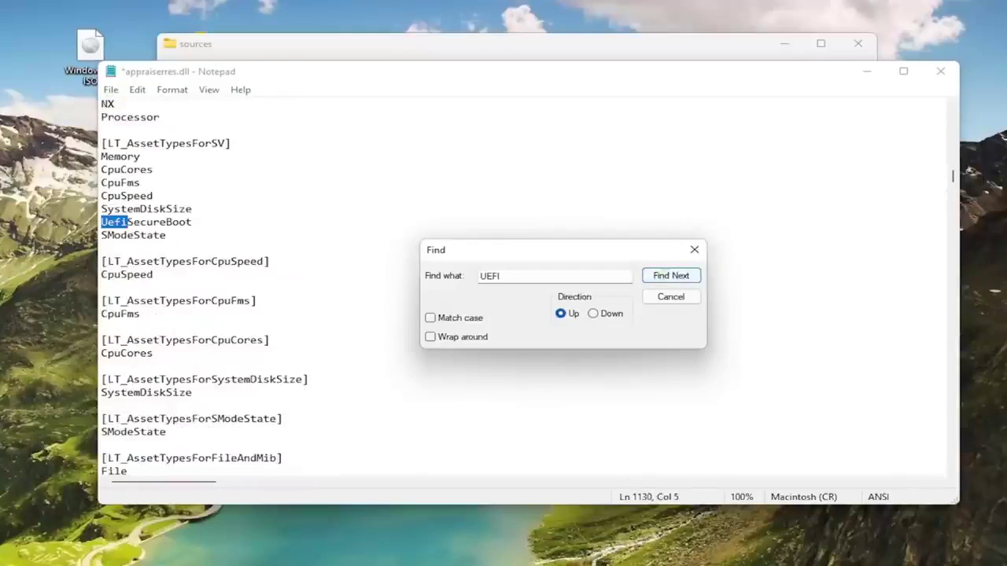
click(153, 208)
drag(192, 222, 102, 222)
key(BackSpace)
Find the next UEFI entry upward and delete the UefiSecureBoot line in the list above [LT_AssetTypesForDeviceAndDriver]
key(BackSpace)
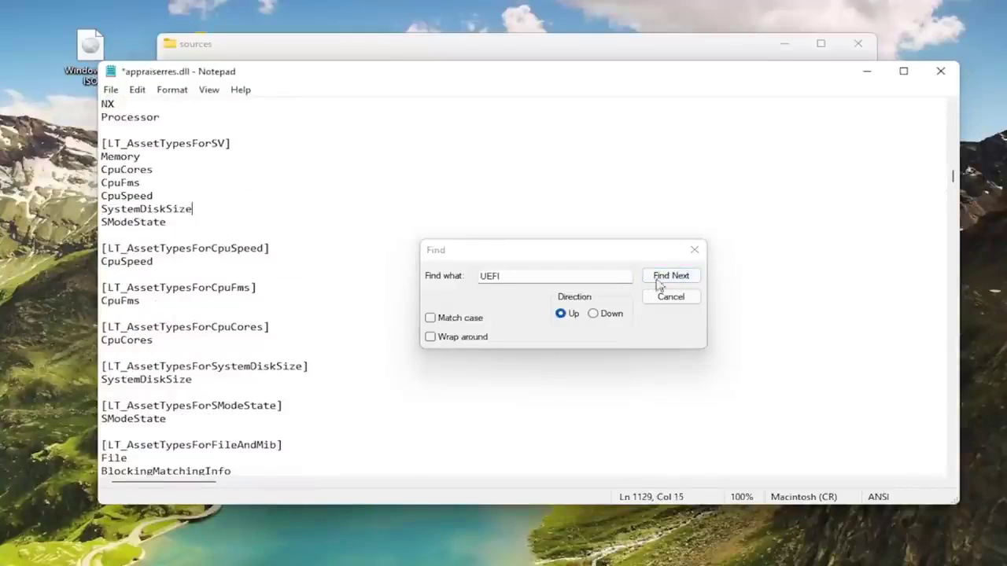
click(659, 283)
drag(192, 182, 101, 183)
key(BackSpace)
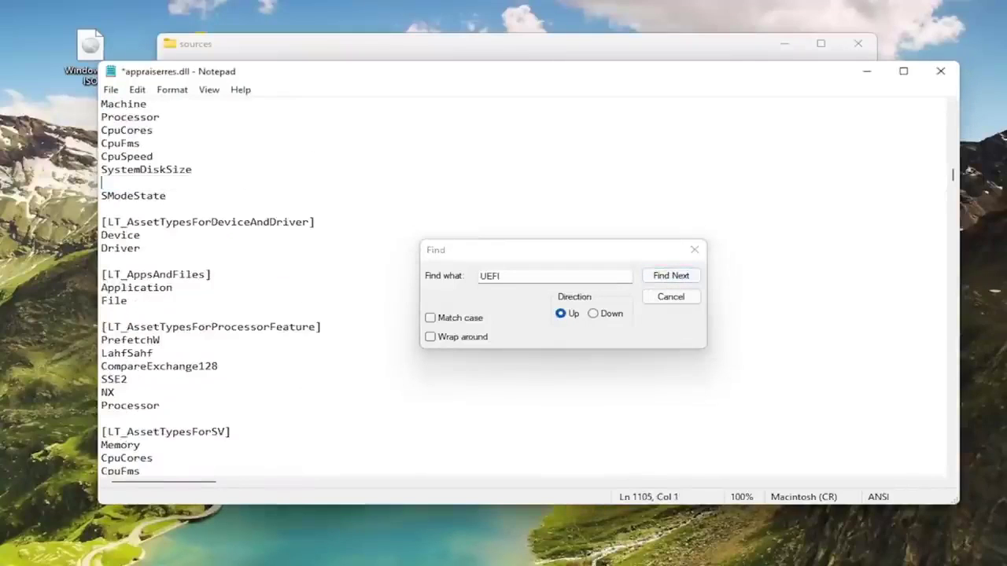
key(BackSpace)
Find the next UEFI entry upward and delete the UefiSecureBoot line in the list above [LT_AssetTypesForSetupGatedScan]
click(686, 276)
scroll(230, 204, up, 2)
click(150, 183)
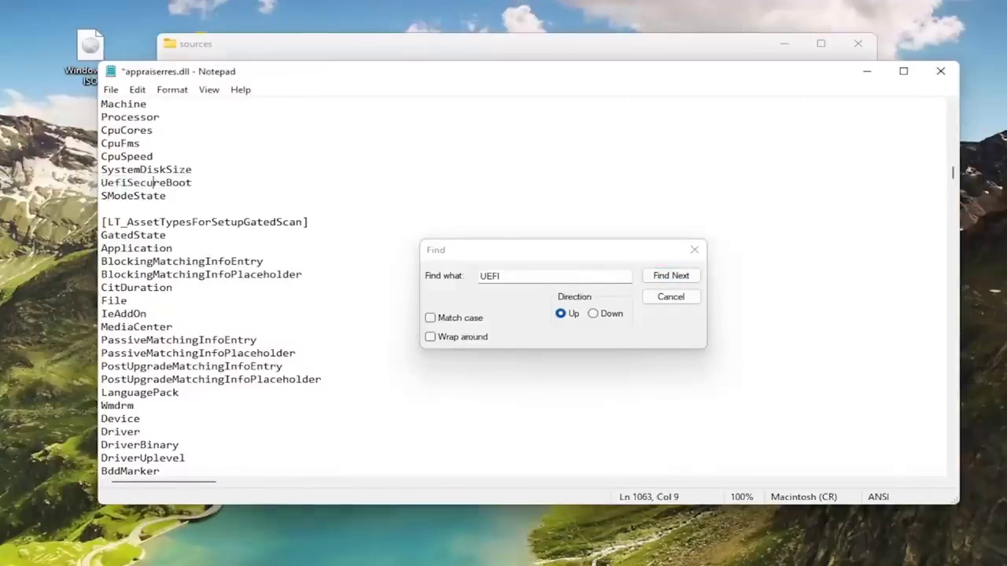
double_click(149, 182)
key(BackSpace)
key(BackSpace)
Find the next UEFI entry upward and delete the [FT_ALL_CompatMarker_BlockedByUefiSecureBoot] heading
click(671, 276)
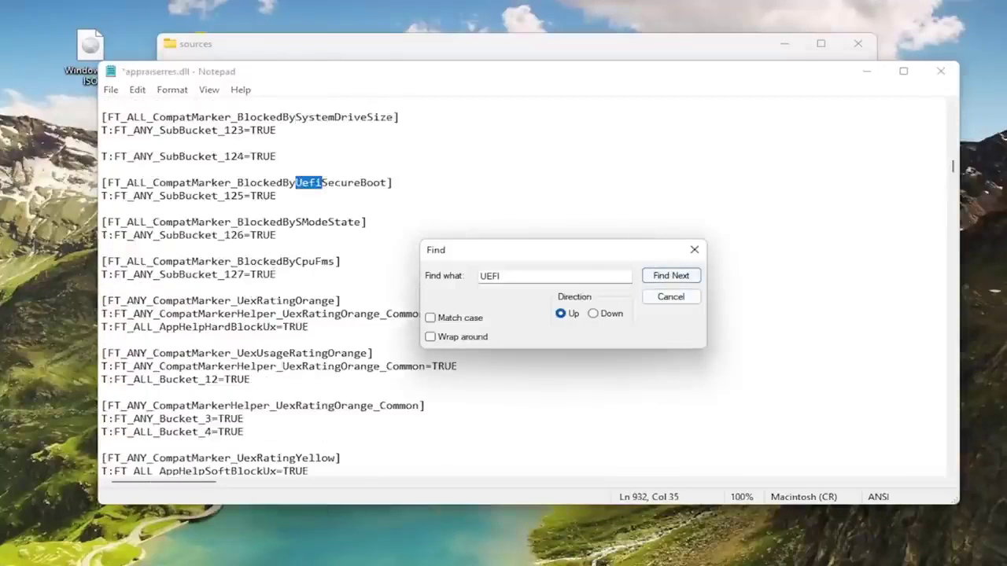
click(275, 183)
double_click(275, 182)
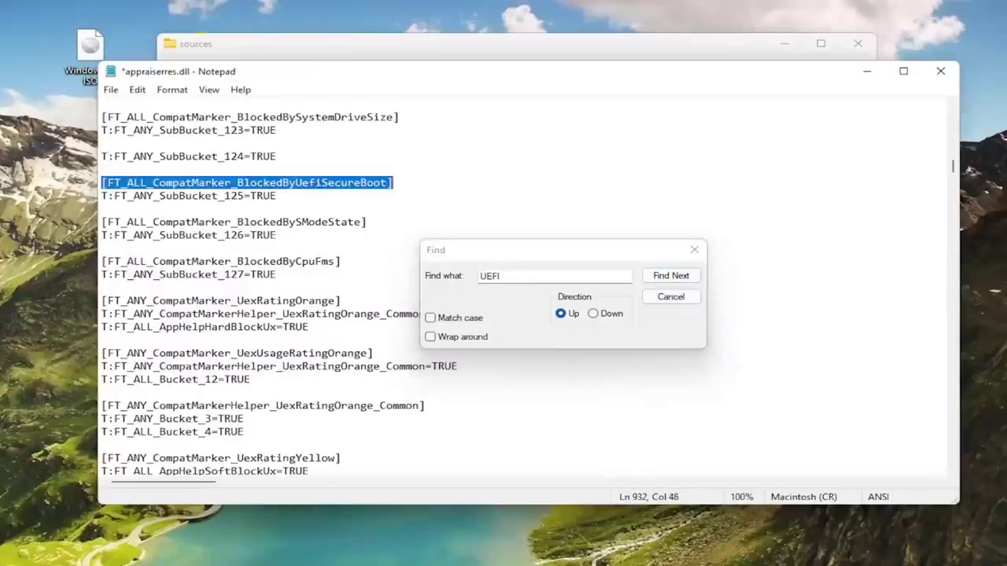
key(BackSpace)
Find the next UEFI entry upward and delete the I:AssetType=LT_AssetTypesForUefiSecureBoot line and its [FT_ALL_AssetTypesForUefiSecureBoot] heading
key(BackSpace)
click(687, 280)
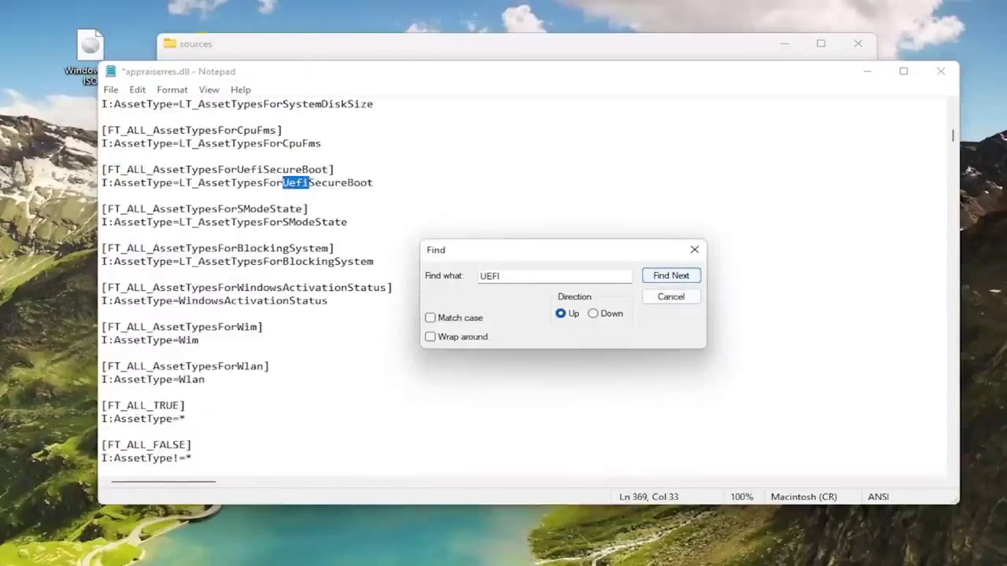
click(335, 182)
triple_click(335, 183)
key(BackSpace)
key(BackSpace)
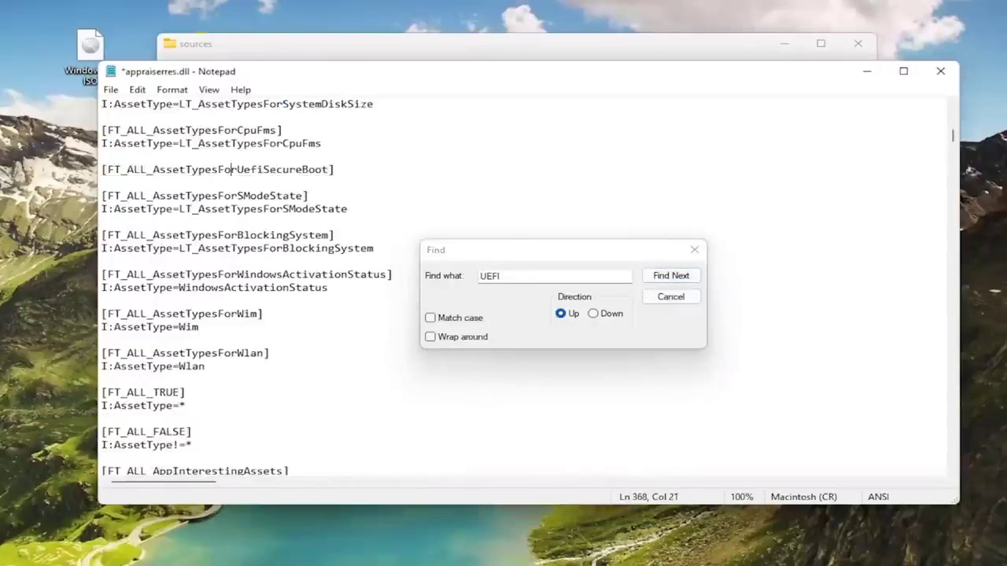
triple_click(232, 170)
key(BackSpace)
key(BackSpace)
key(BackSpace)
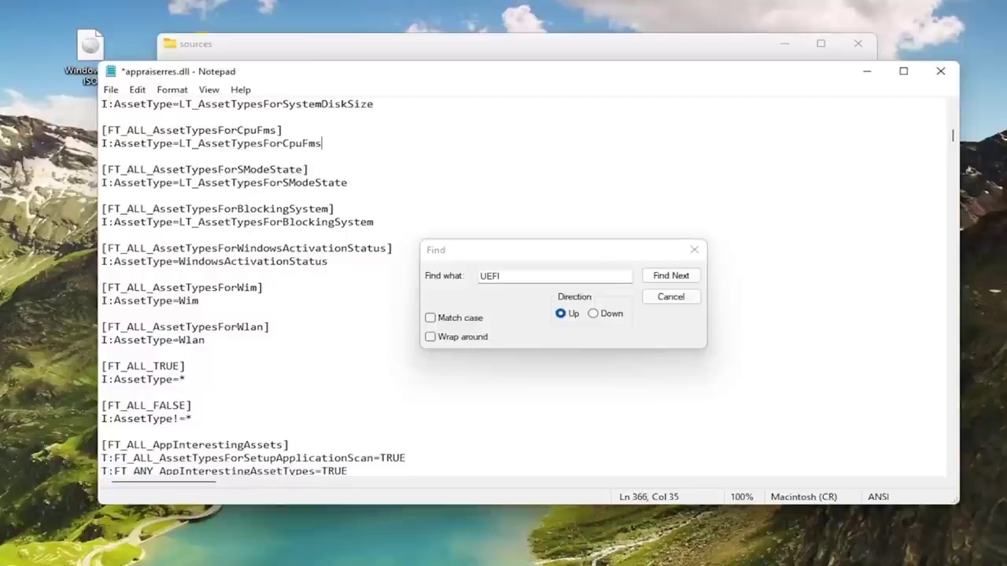
Search upward once more for remaining UEFI entries, dismiss the search message and close the search
click(681, 282)
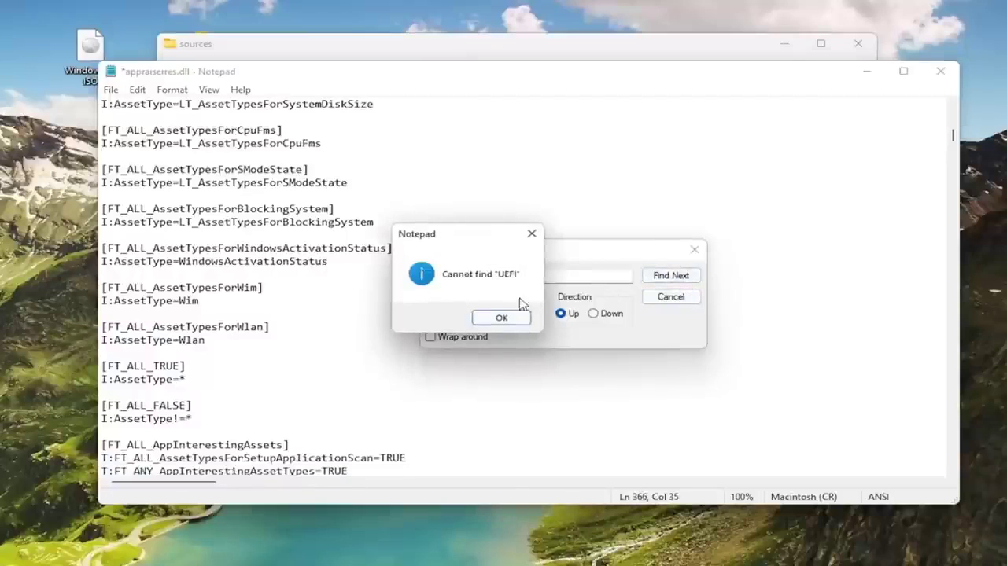
click(503, 316)
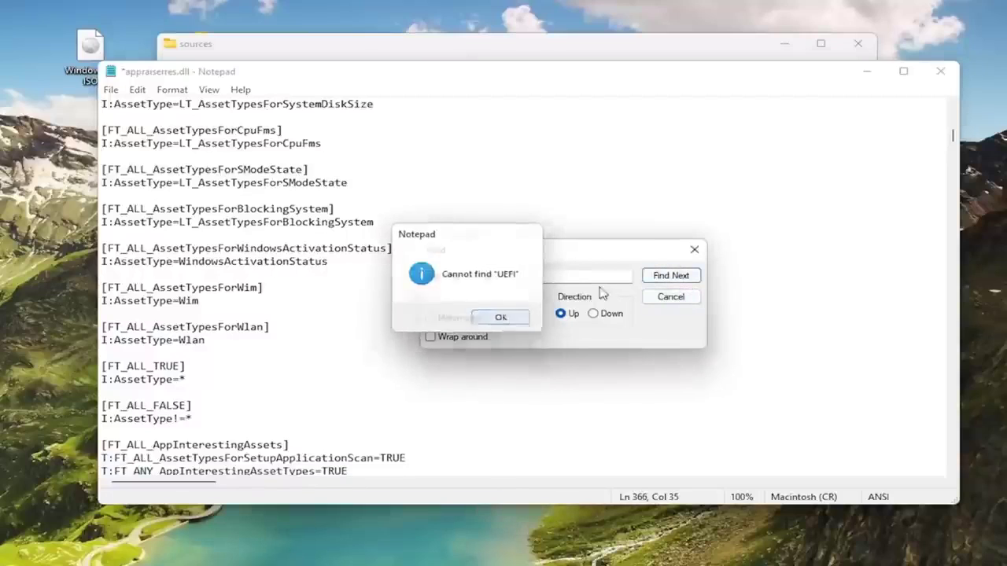
click(671, 297)
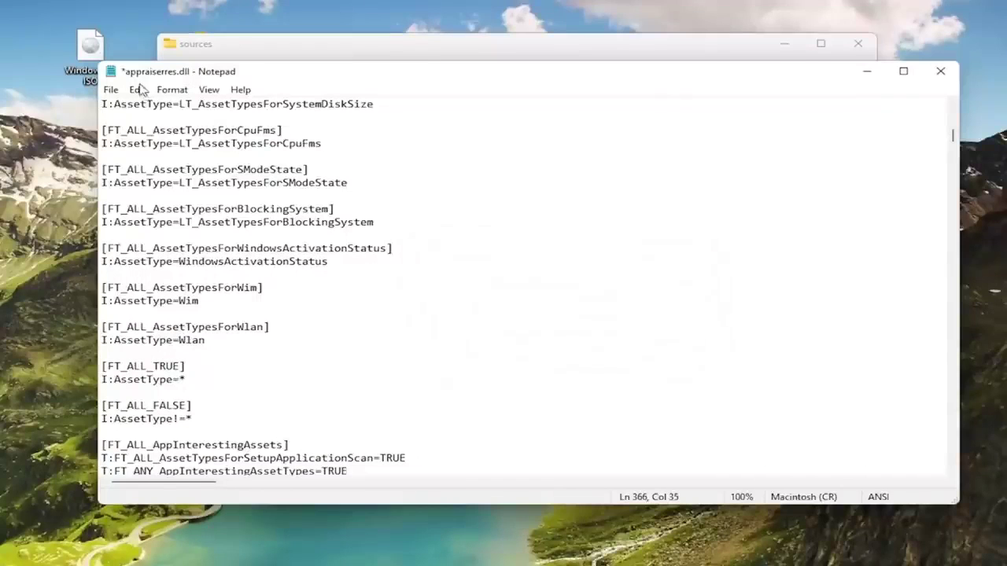
Start saving the edited file under a chosen location with the file type set to All Files
click(112, 90)
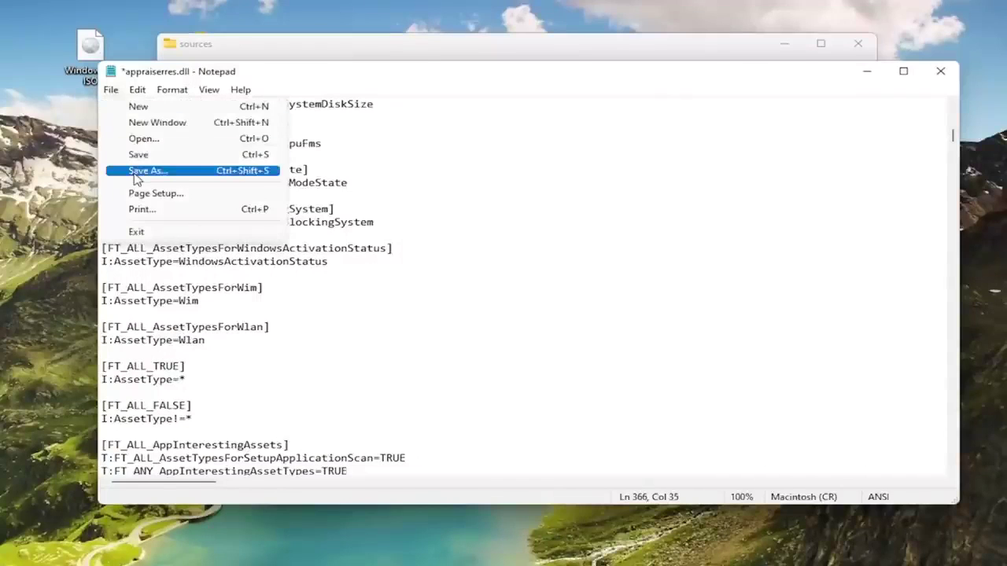
click(193, 174)
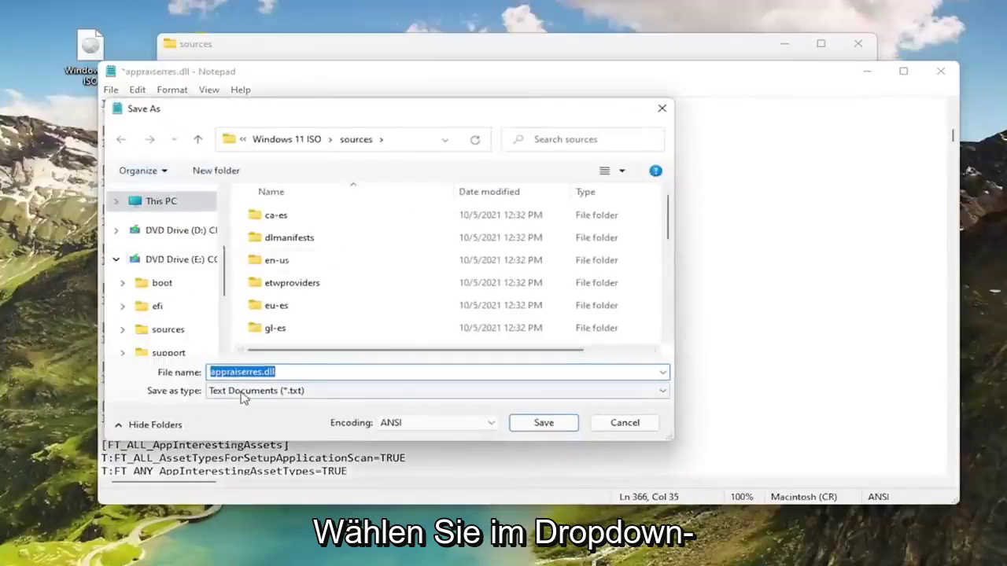
click(243, 393)
click(224, 416)
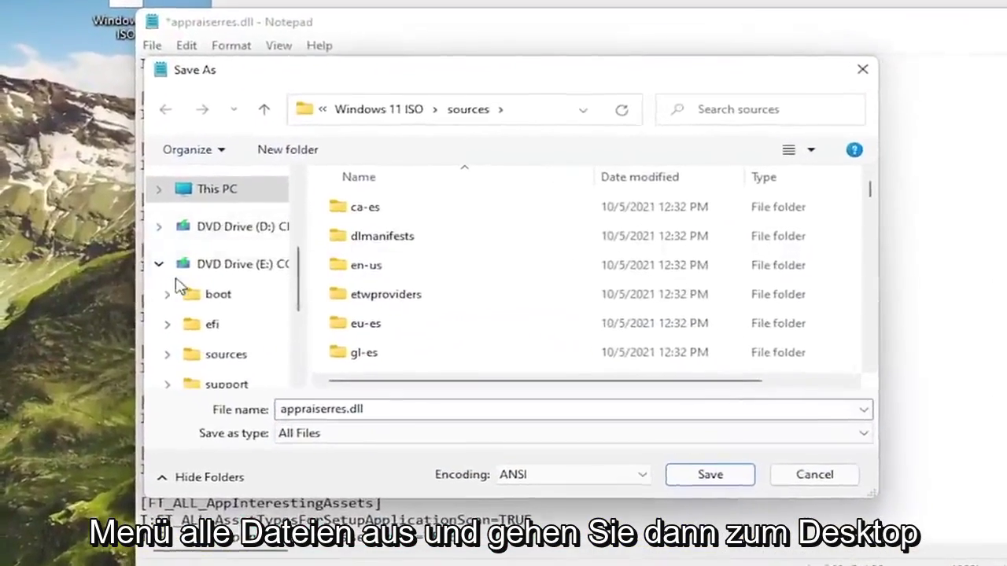
Save appraiserres.dll as All Files in the sources folder of the desktop's Windows 11 ISO folder, replacing the existing file
scroll(209, 227, up, 5)
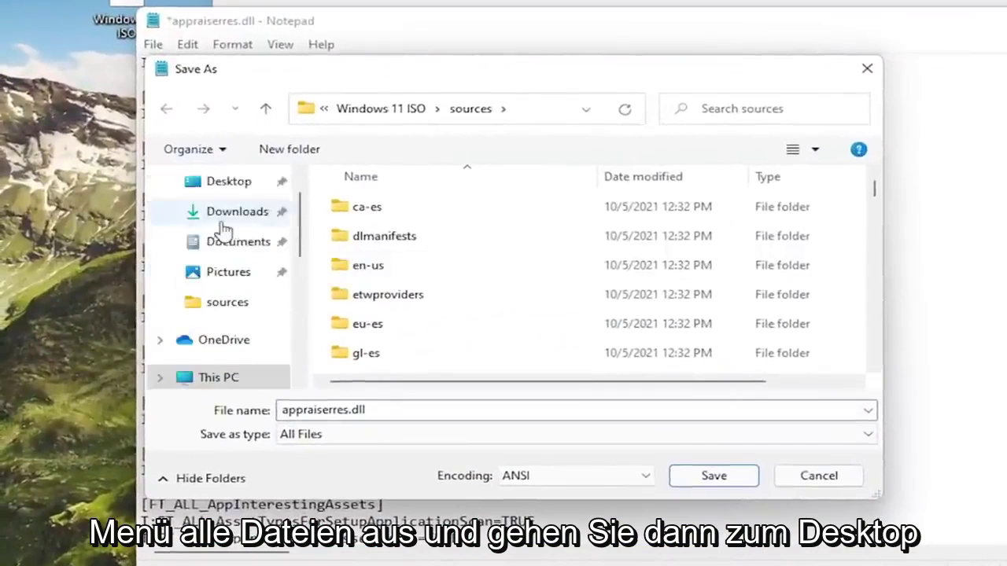
click(183, 193)
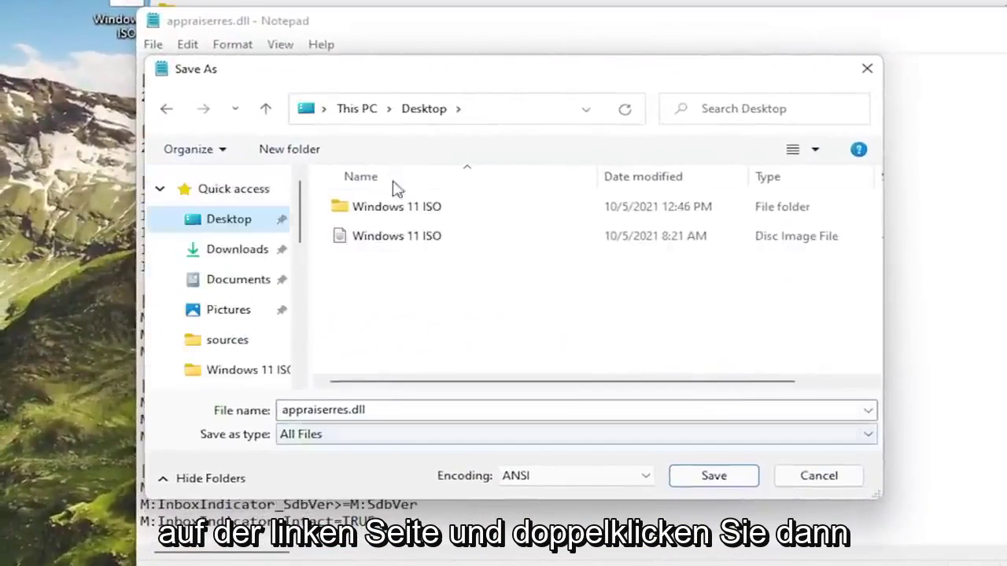
click(384, 218)
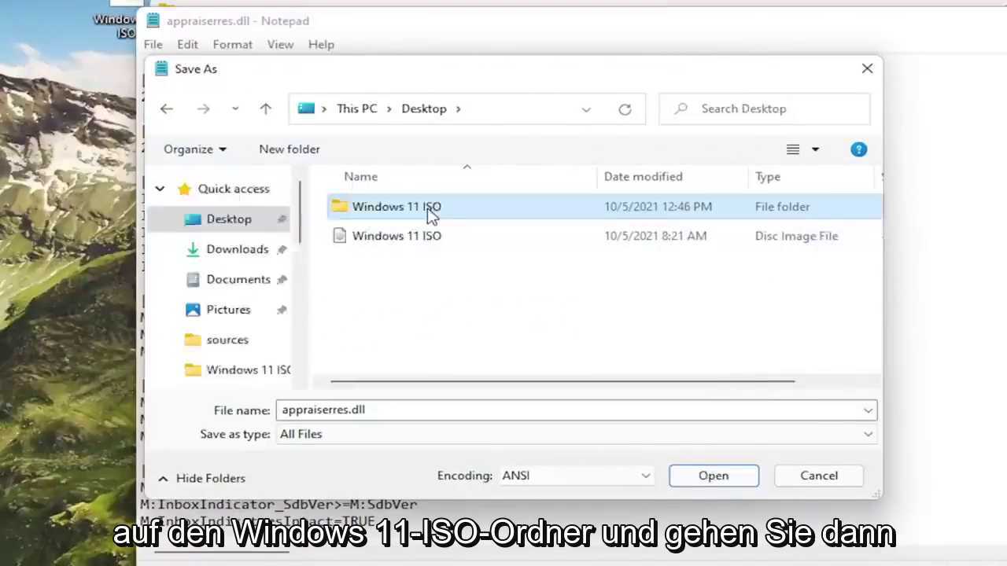
double_click(429, 217)
double_click(373, 272)
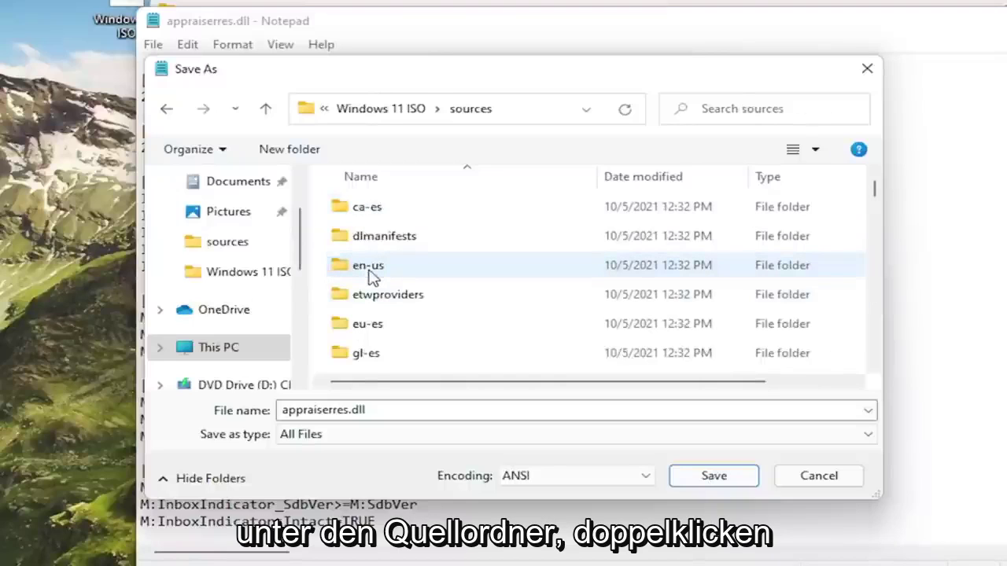
scroll(443, 330, down, 4)
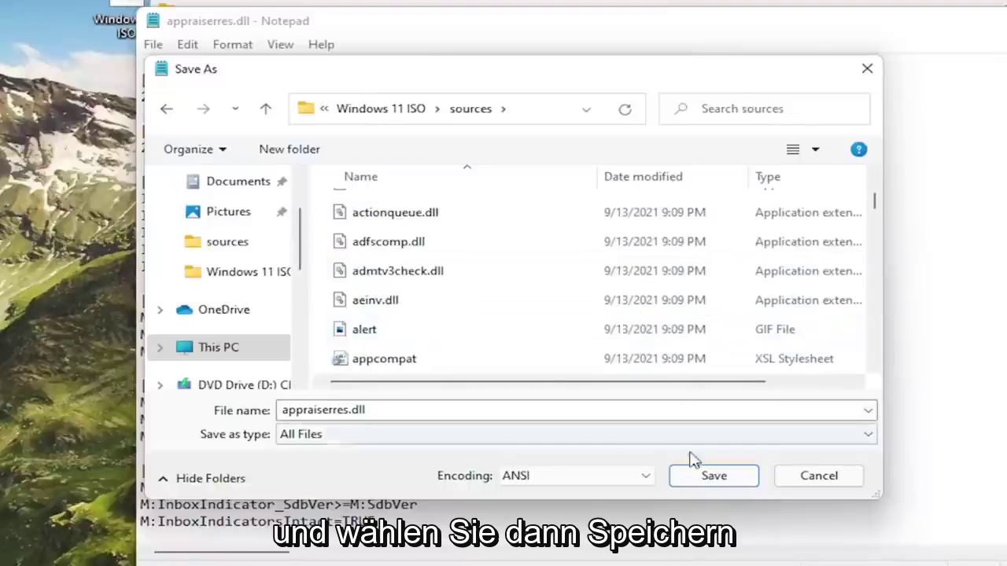
click(714, 476)
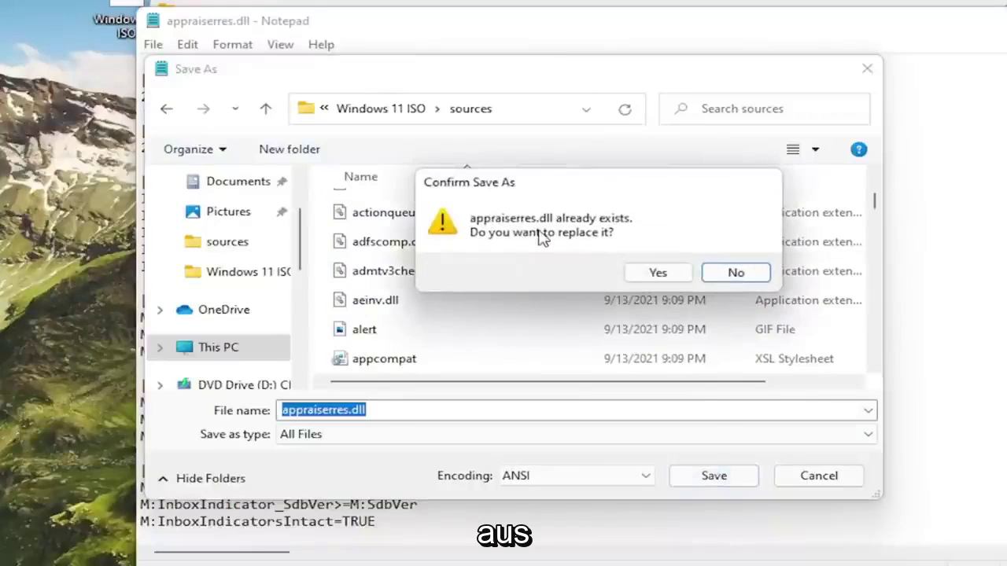
click(653, 267)
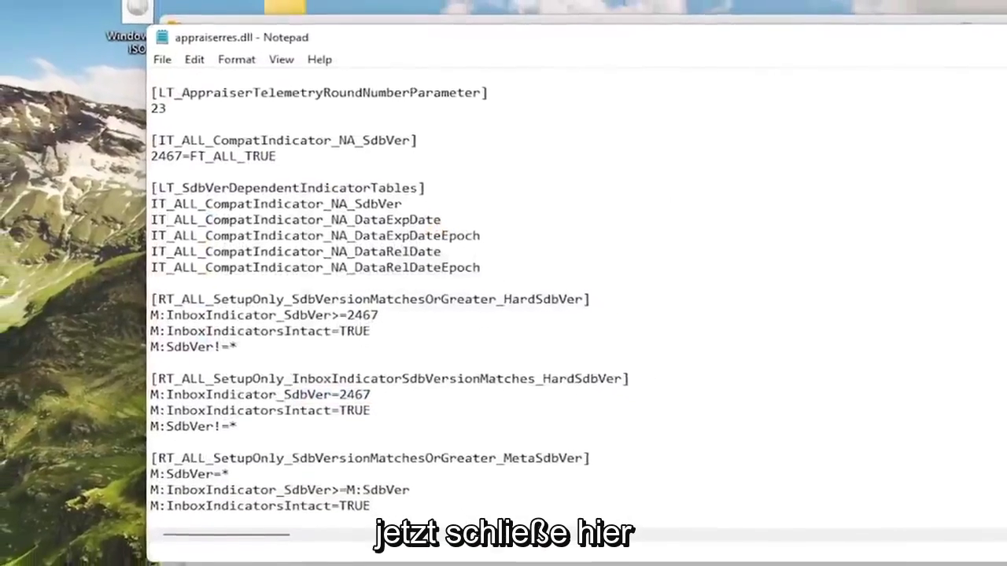
Close the text editor and the open folder windows to return to the desktop
click(1000, 20)
click(976, 69)
click(953, 47)
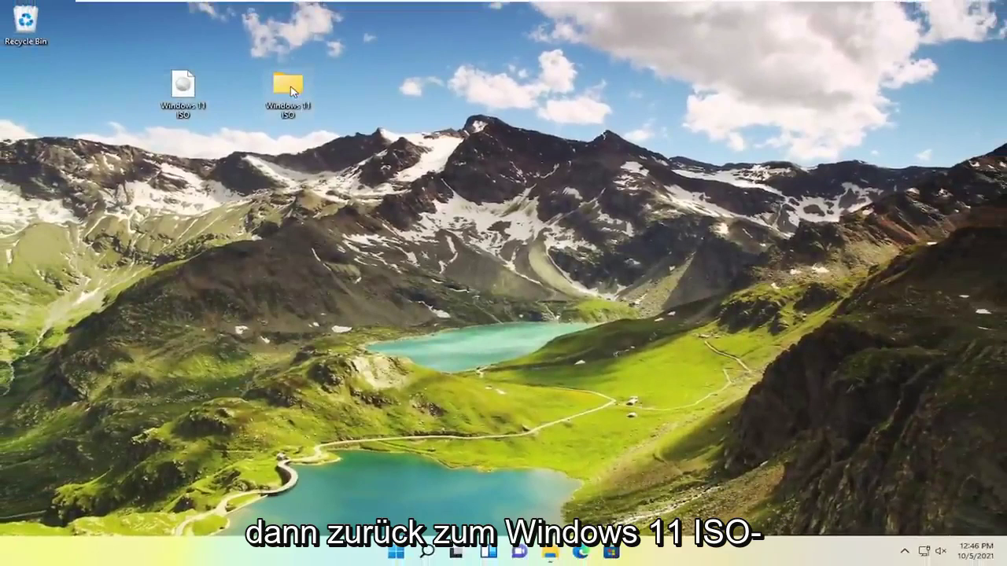
Run the setup application from the Windows 11 ISO folder on the desktop and allow it to make changes
double_click(290, 86)
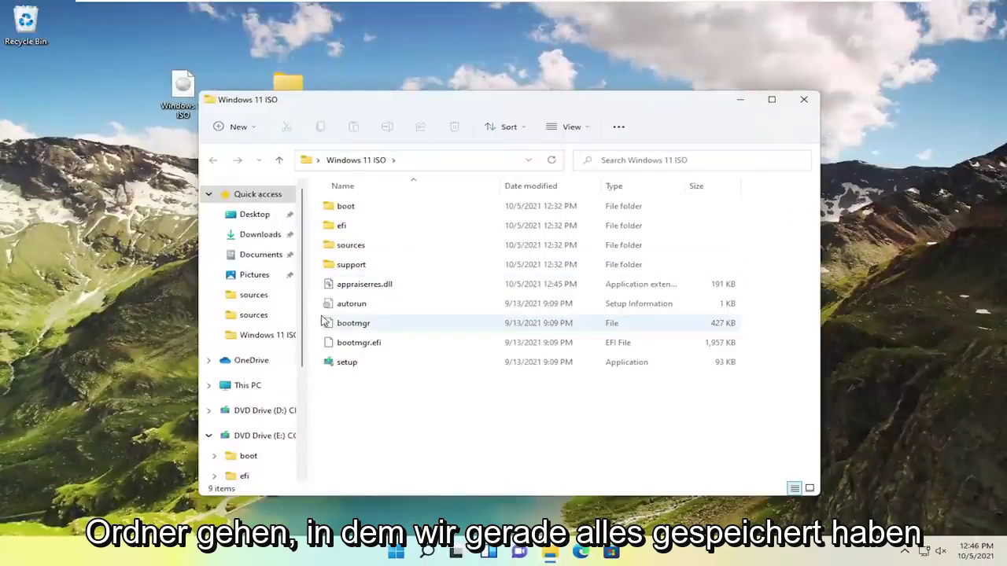
double_click(346, 363)
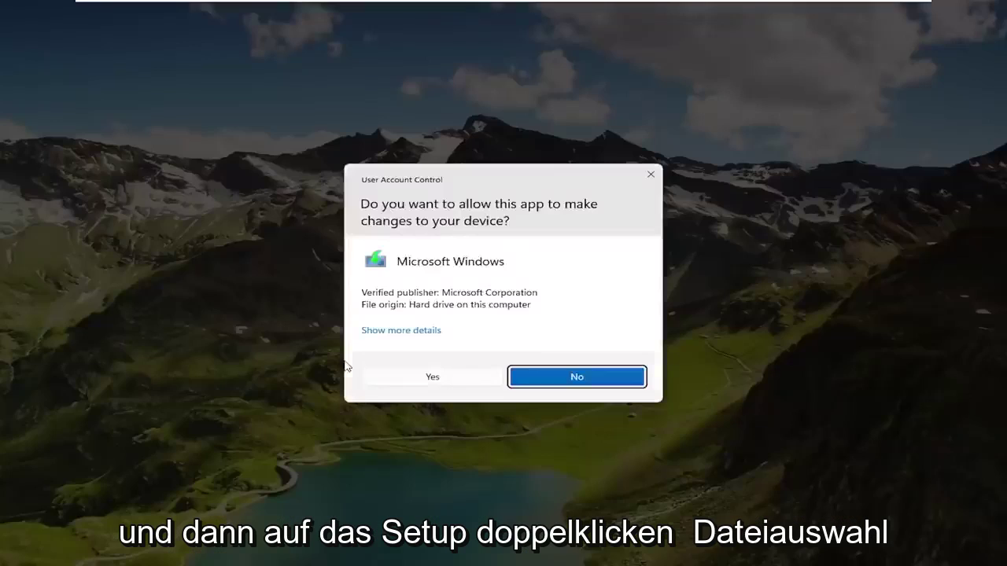
click(420, 381)
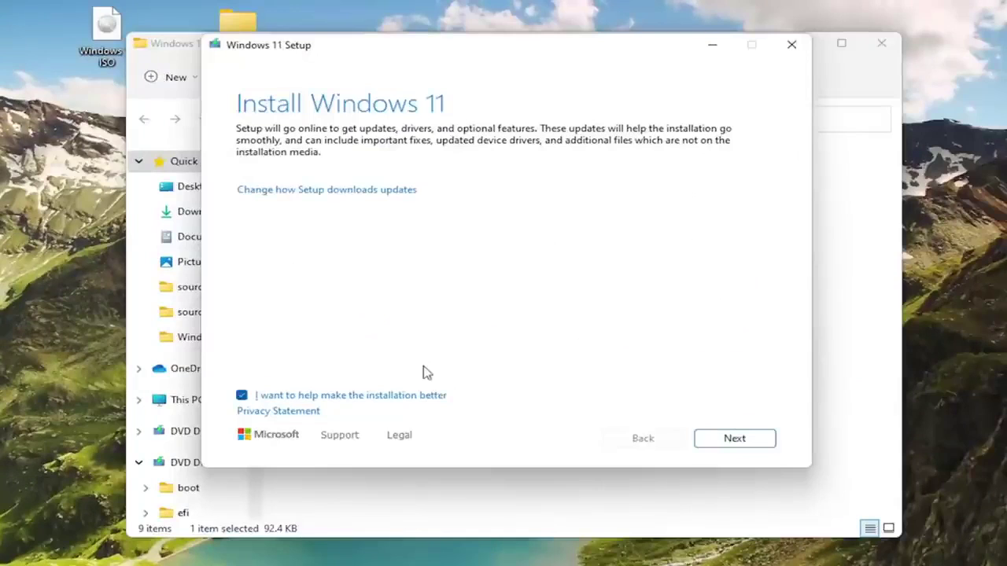
Opt out of helping make the installation better, continue the Windows 11 setup and accept the license terms
click(279, 396)
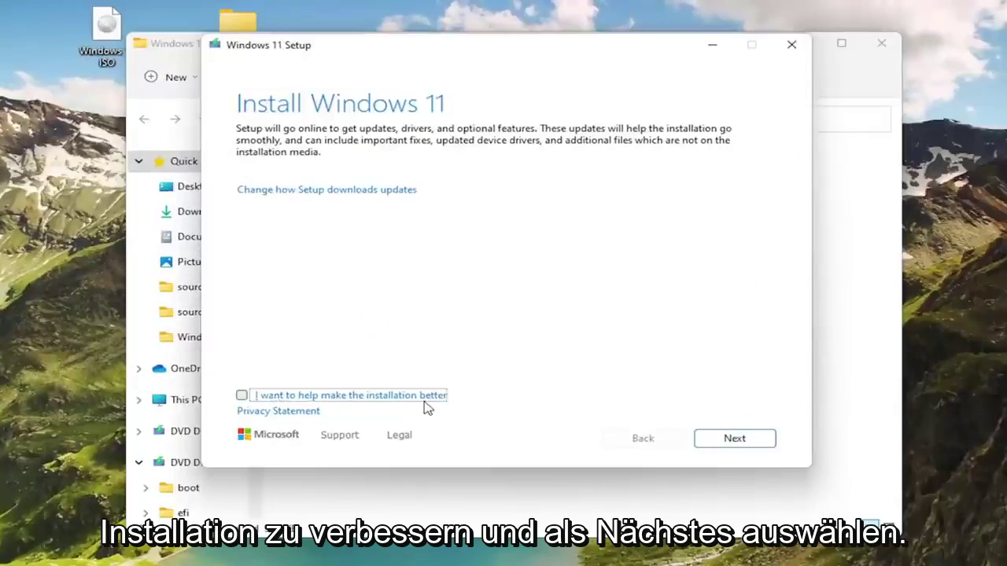
click(746, 440)
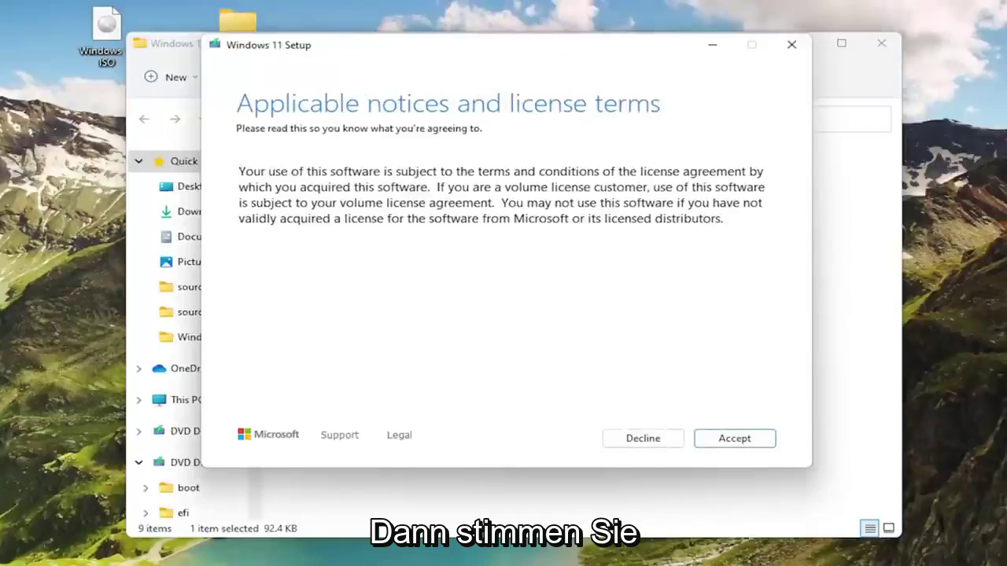
click(734, 437)
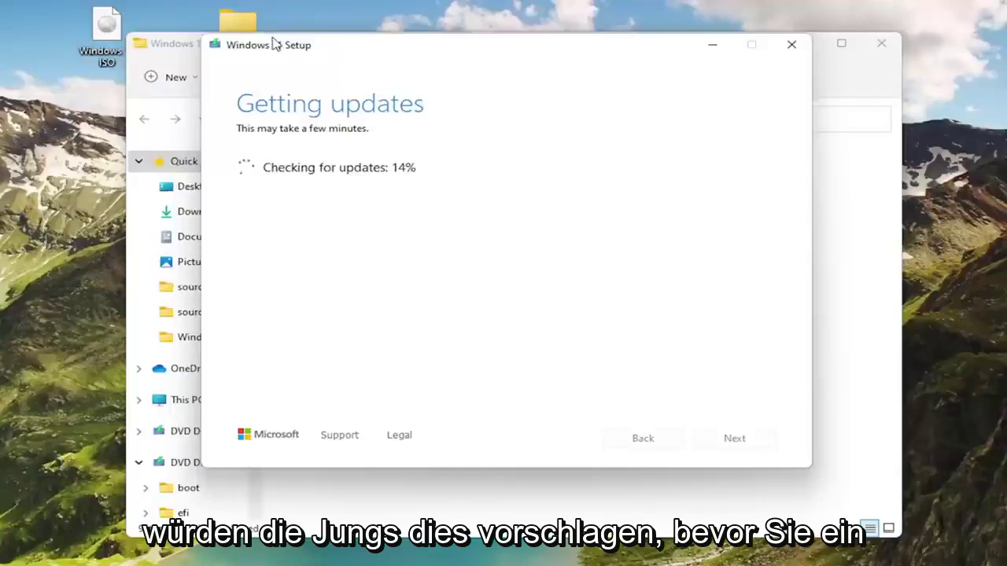
mouse_move(283, 48)
mouse_down()
mouse_move(333, 124)
mouse_move(287, 62)
mouse_up()
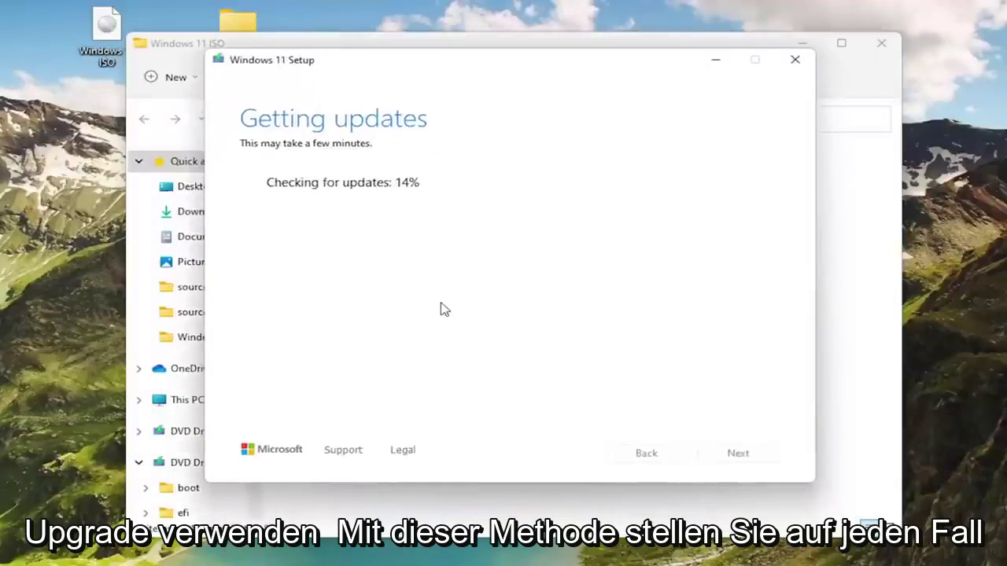